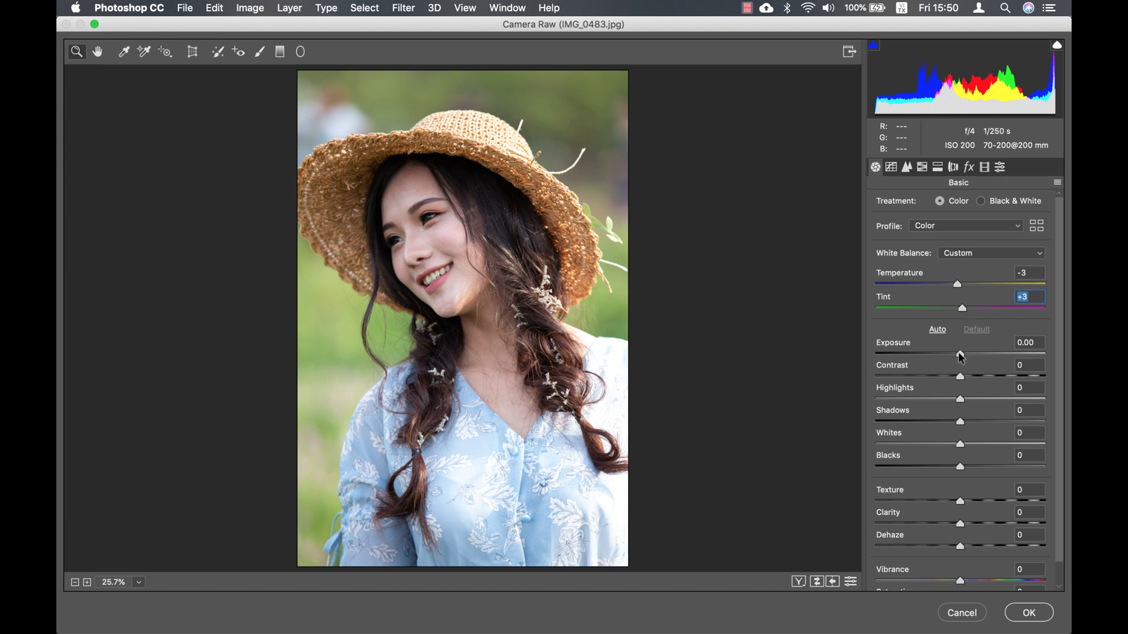
Set Exposure to -0.15, Contrast to -8, Highlights to -29, Shadows to +25, Whites to -22, Blacks to -20 and Texture to -25
left_click_drag(960, 354, 936, 401)
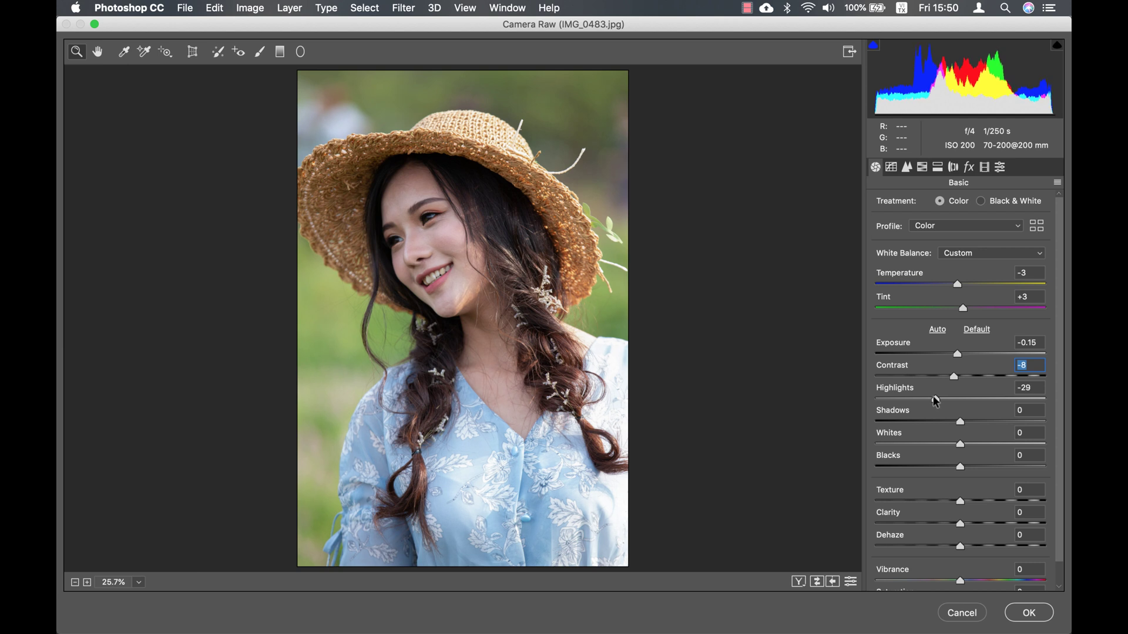
left_click_drag(961, 422, 943, 452)
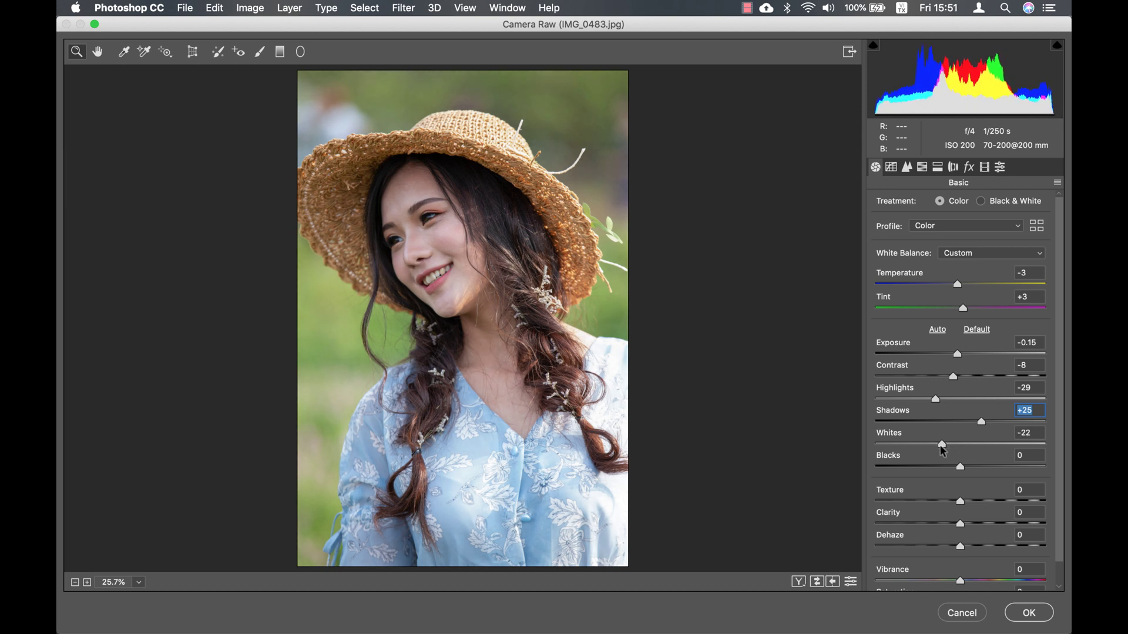
left_click_drag(960, 468, 939, 503)
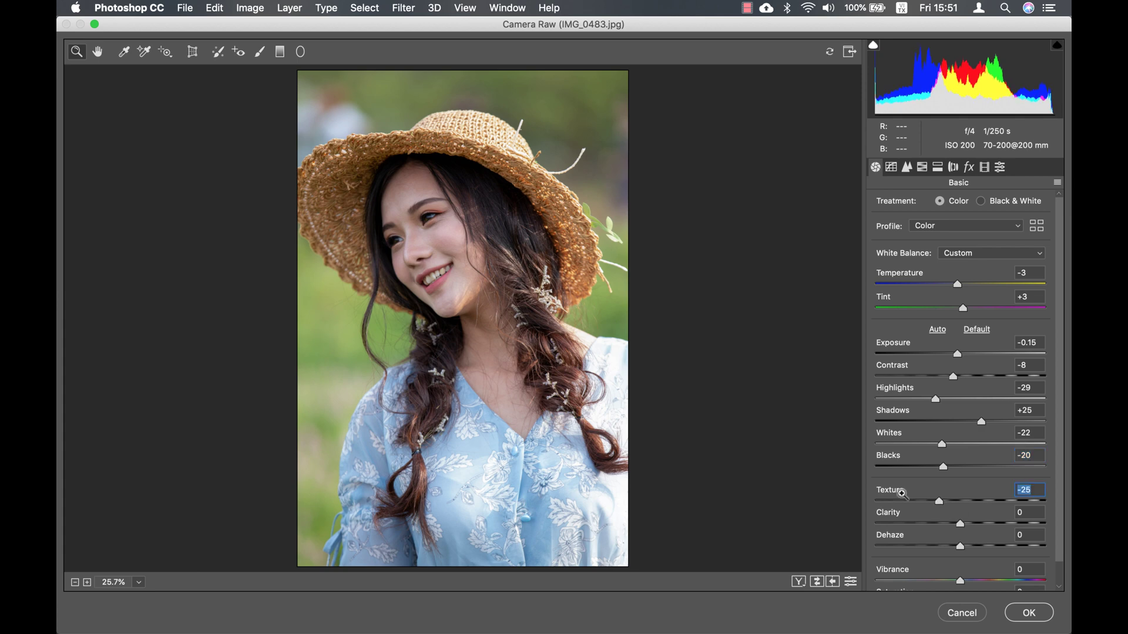
Set Texture to -30, Clarity to +5 and Dehaze to +5 while judging the face up close
left_click(441, 238)
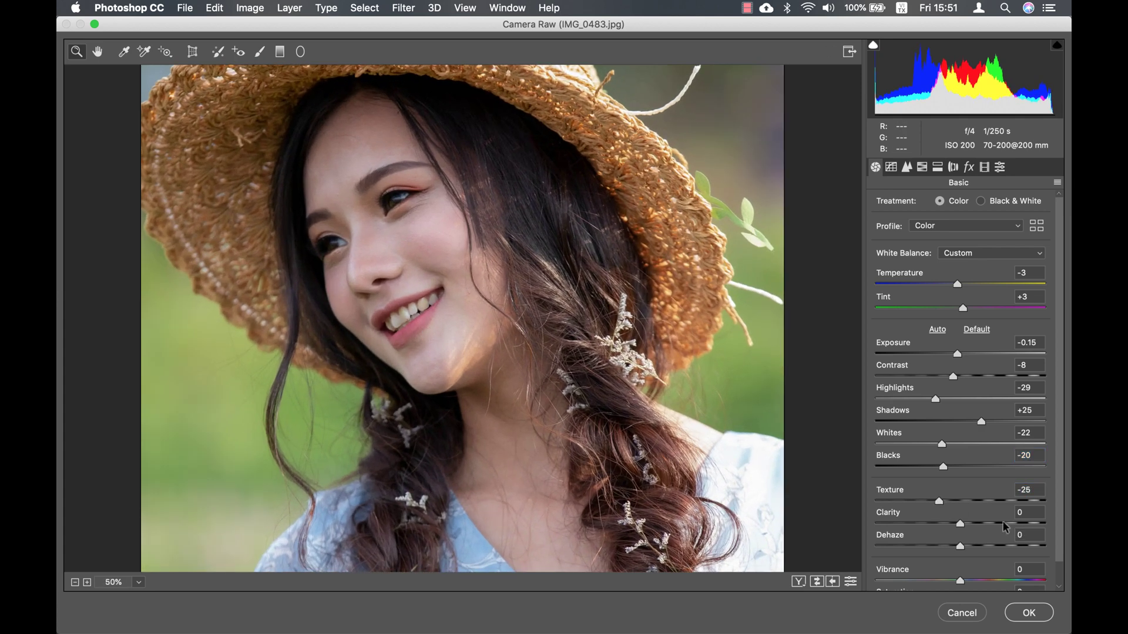
left_click_drag(940, 503, 965, 547)
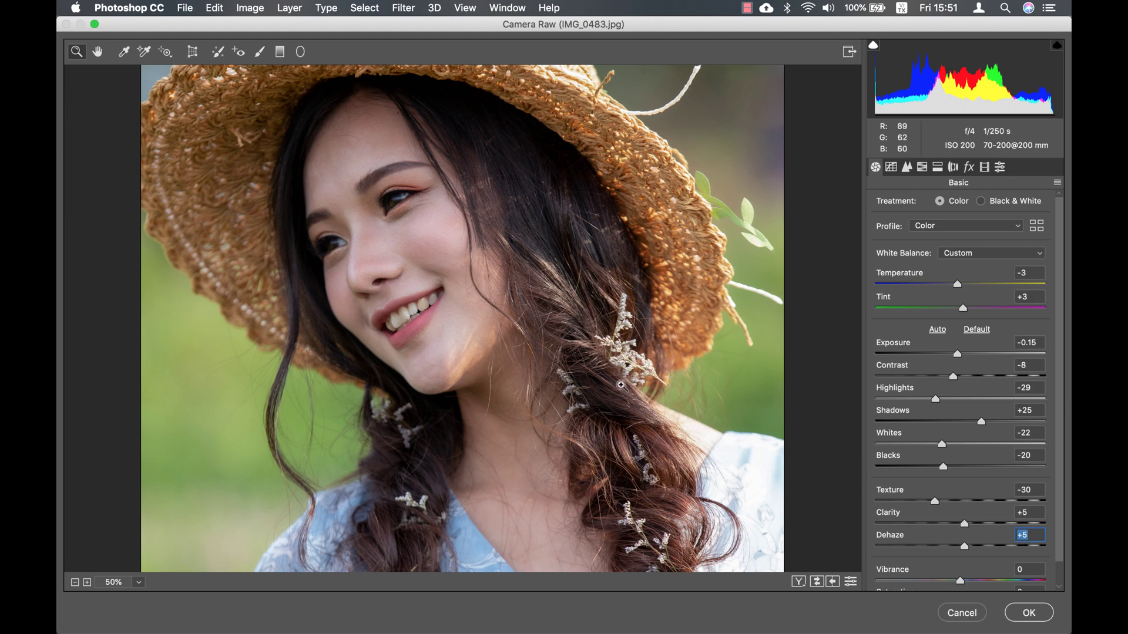
key("super+minus")
key("super+minus")
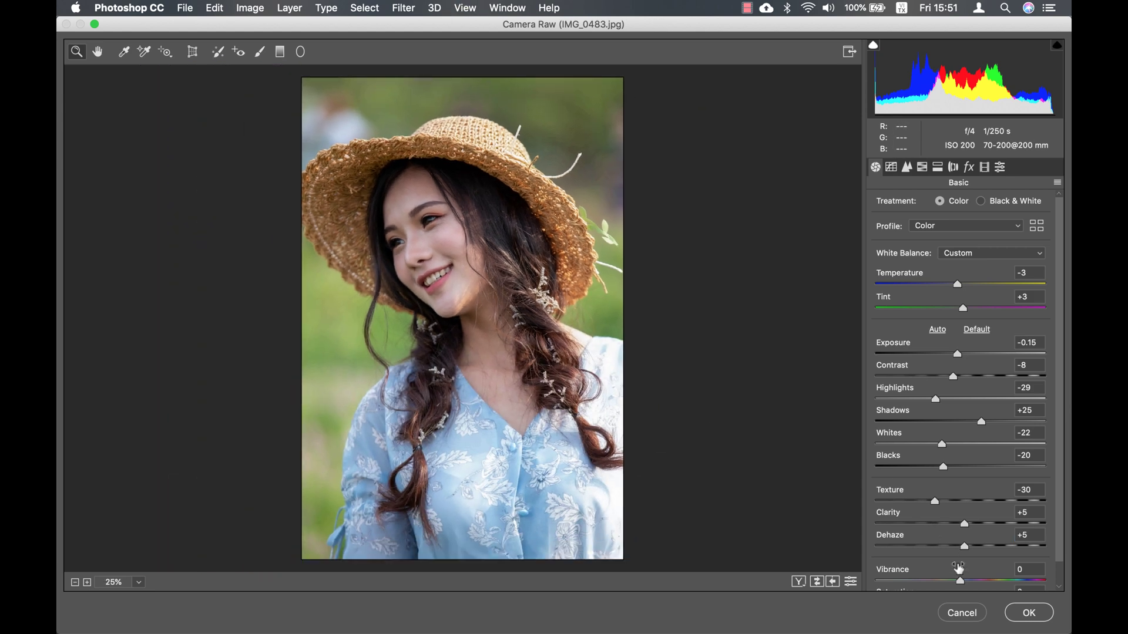
Set Vibrance to +10 and Saturation to -5
scroll(961, 565, "down", 2)
mouse_move(961, 562)
left_mouse_down()
mouse_move(958, 581)
mouse_move(970, 558)
left_mouse_up()
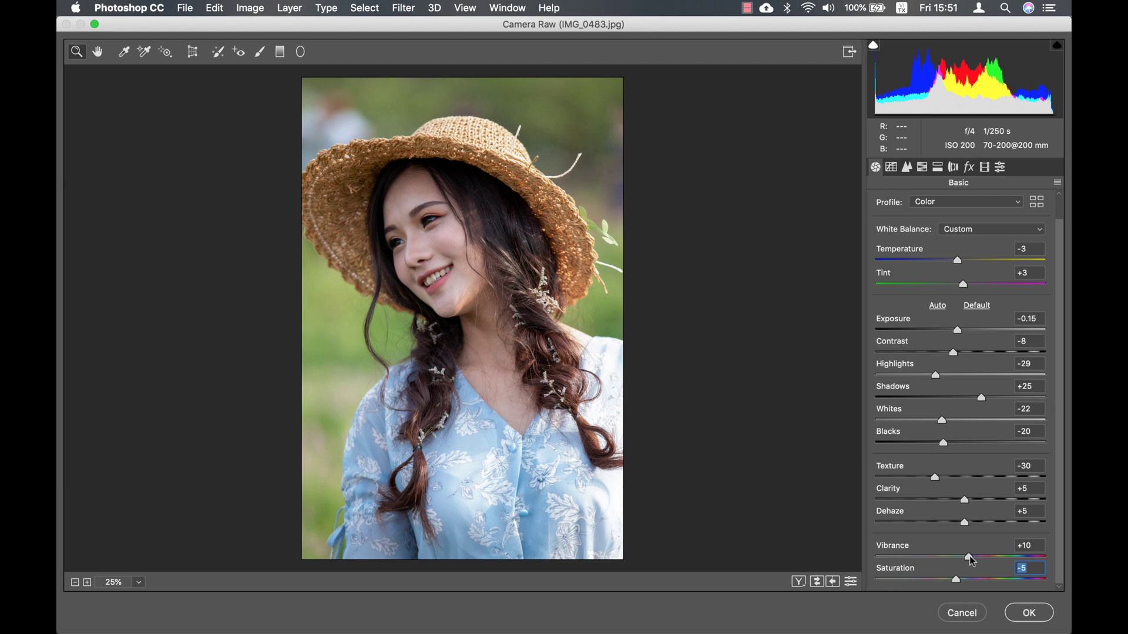
left_click(970, 560)
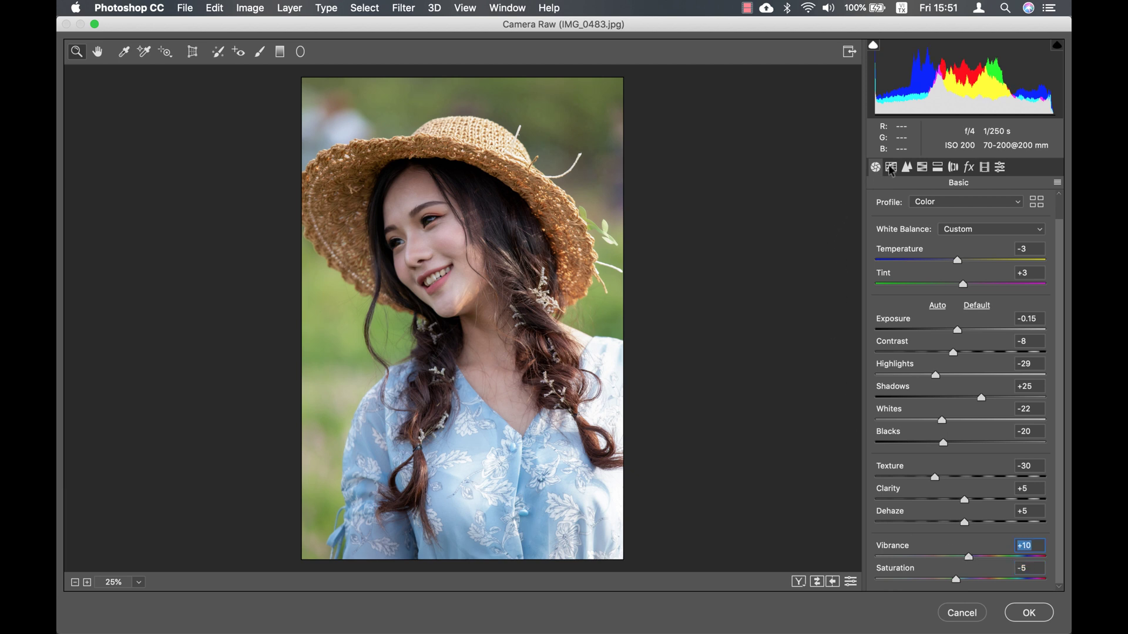
Shape the RGB point tone curve with input/output points at 125/129, 231/223 and 41/46
left_click(891, 169)
left_click(444, 327)
left_click(443, 357)
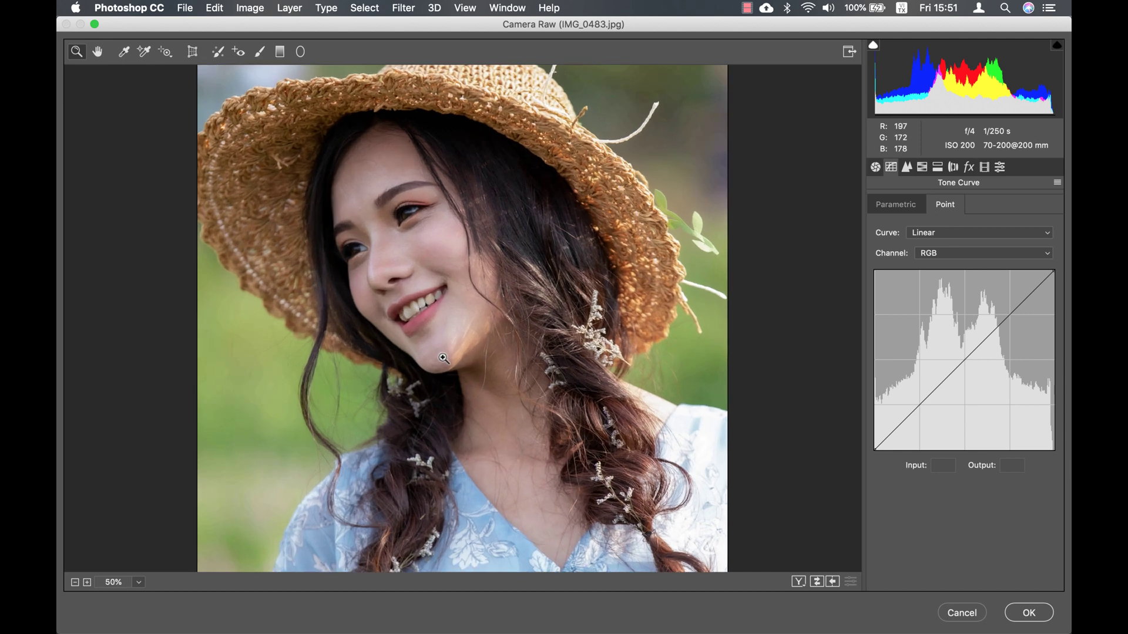
left_click(964, 359)
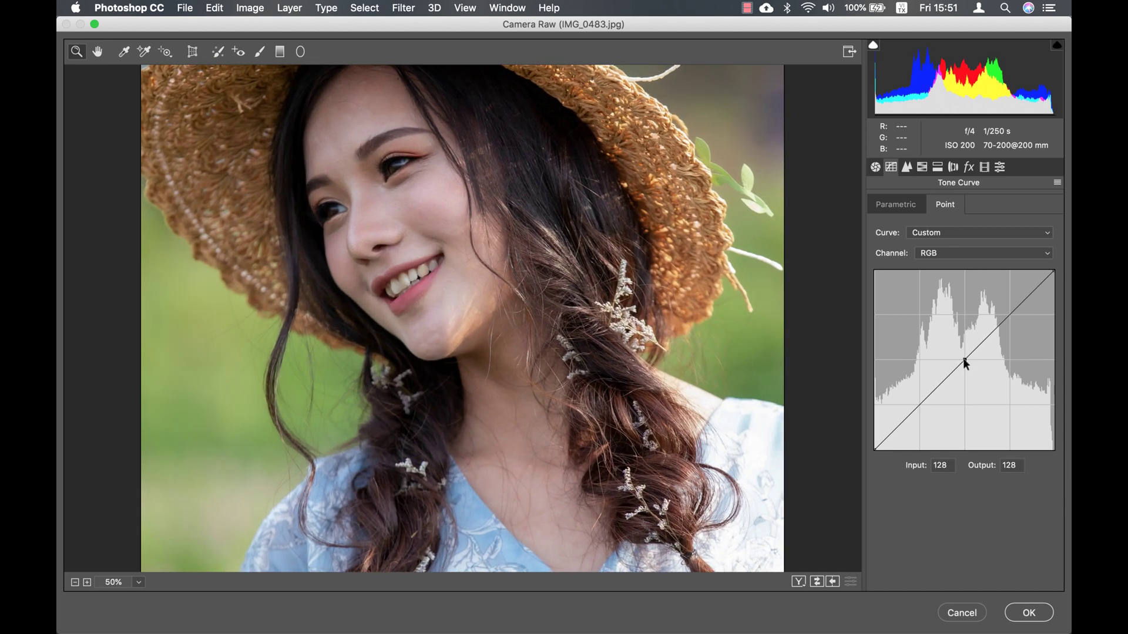
left_click_drag(964, 360, 963, 364)
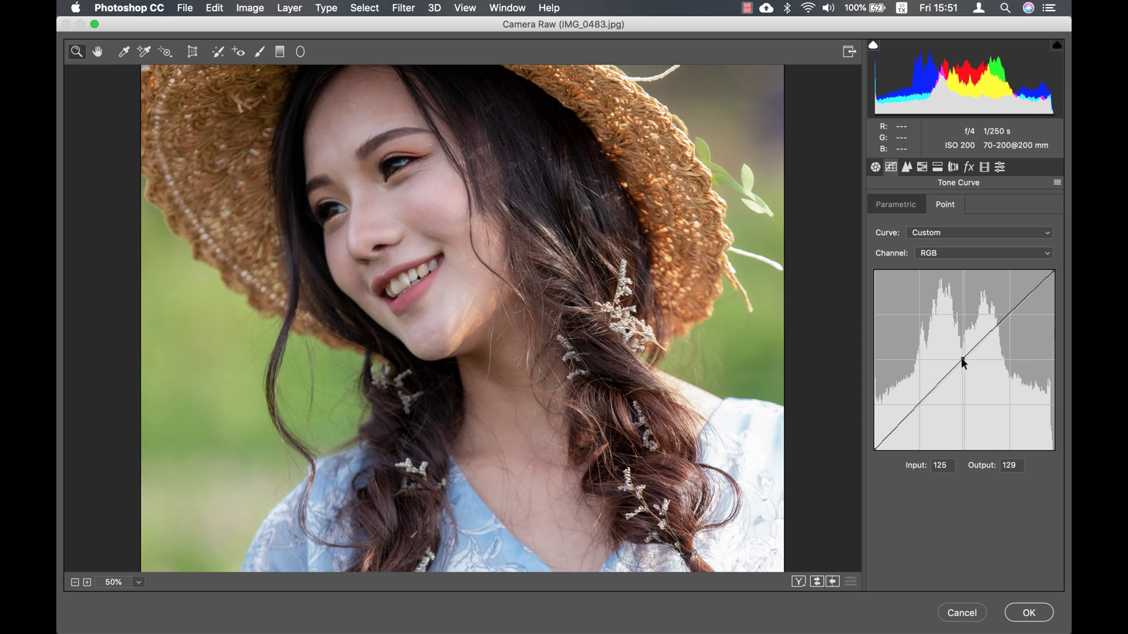
left_click(1034, 292)
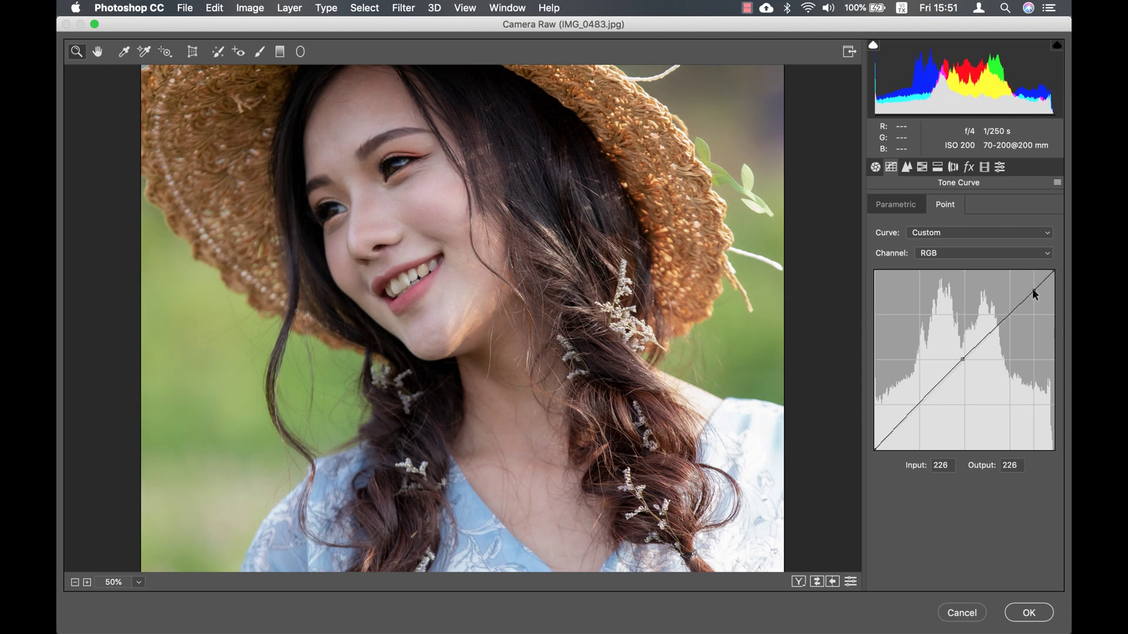
mouse_move(1034, 292)
left_mouse_down()
mouse_move(1049, 287)
mouse_move(1036, 290)
left_mouse_up()
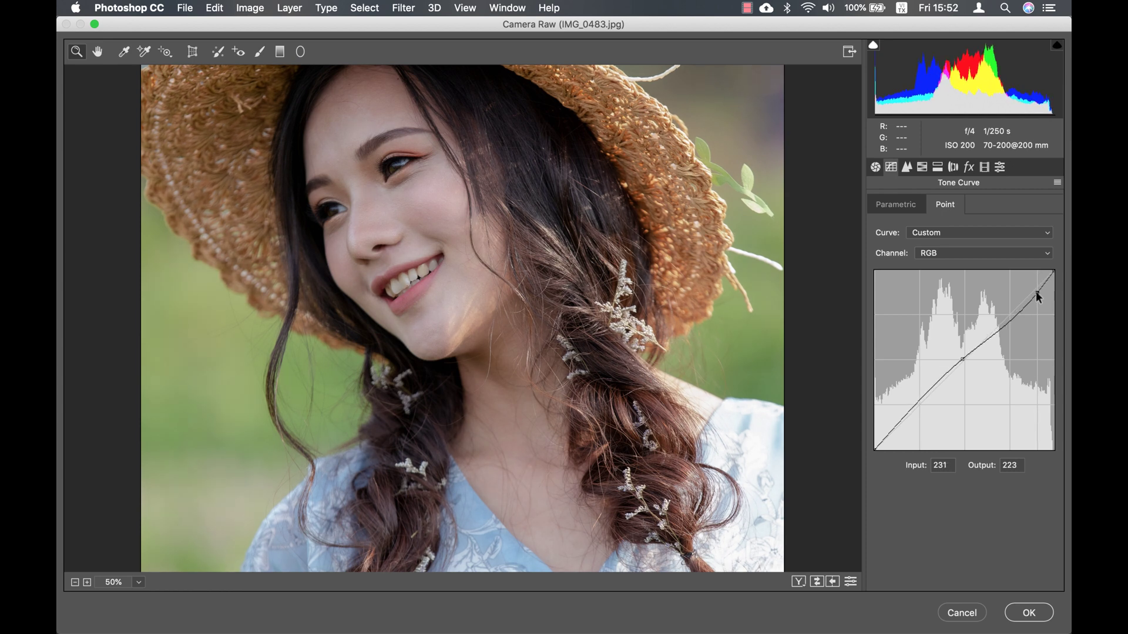
mouse_move(897, 427)
left_mouse_down()
mouse_move(897, 436)
mouse_move(903, 416)
left_mouse_up()
key("super+minus")
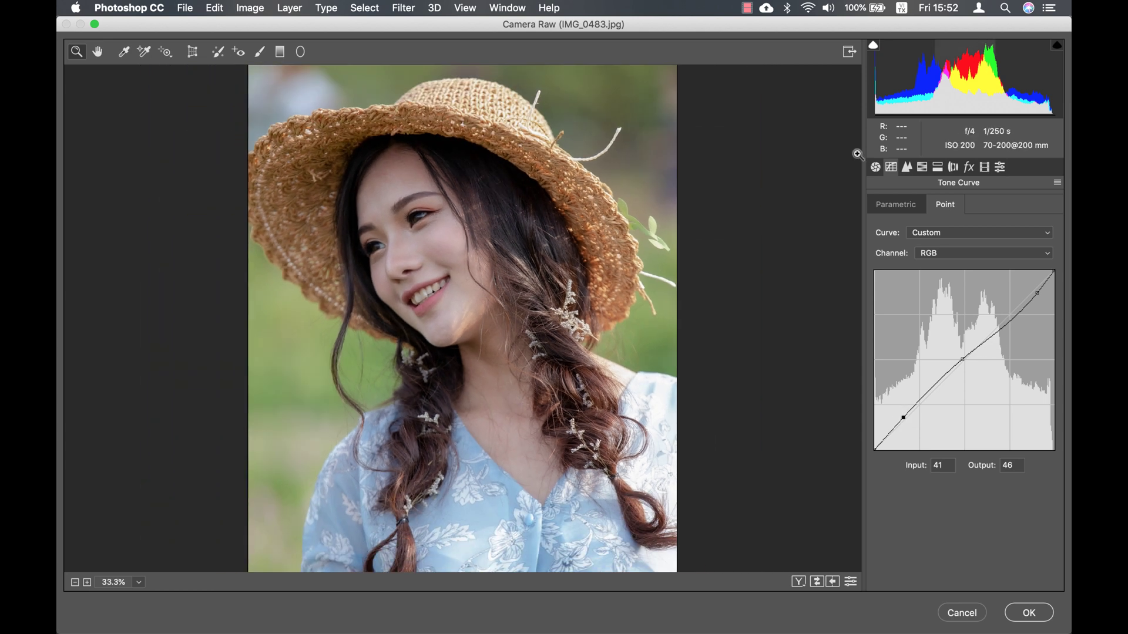
Sharpen the photo with Amount 59, Radius 1.6 and Masking 61
left_click(908, 169)
left_click_drag(886, 229, 938, 234)
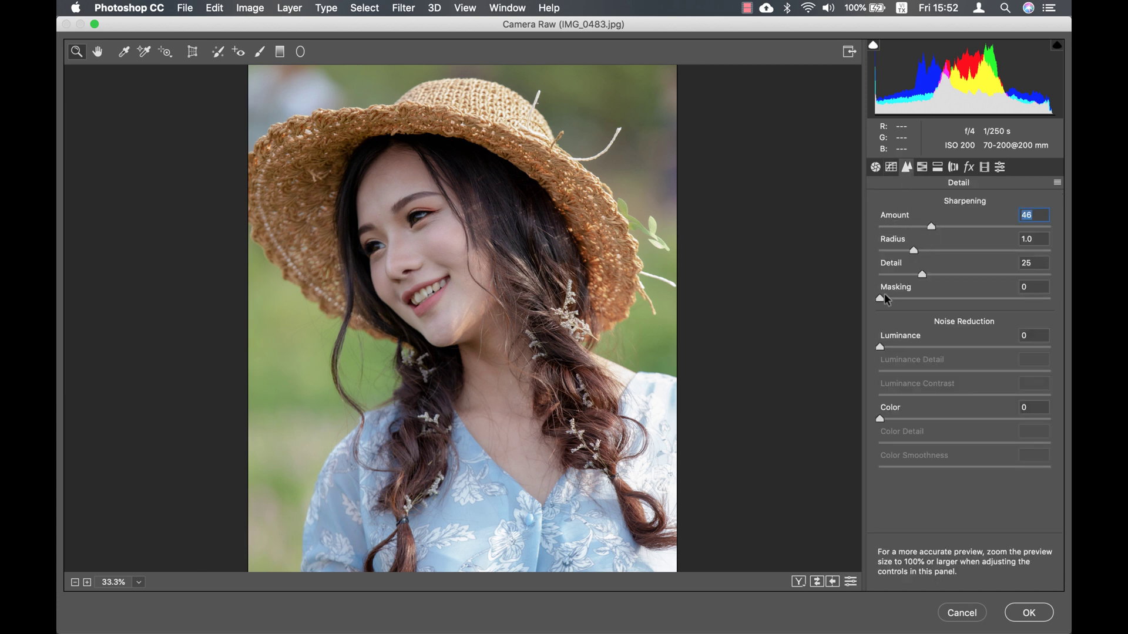
left_click_drag(915, 254, 957, 253)
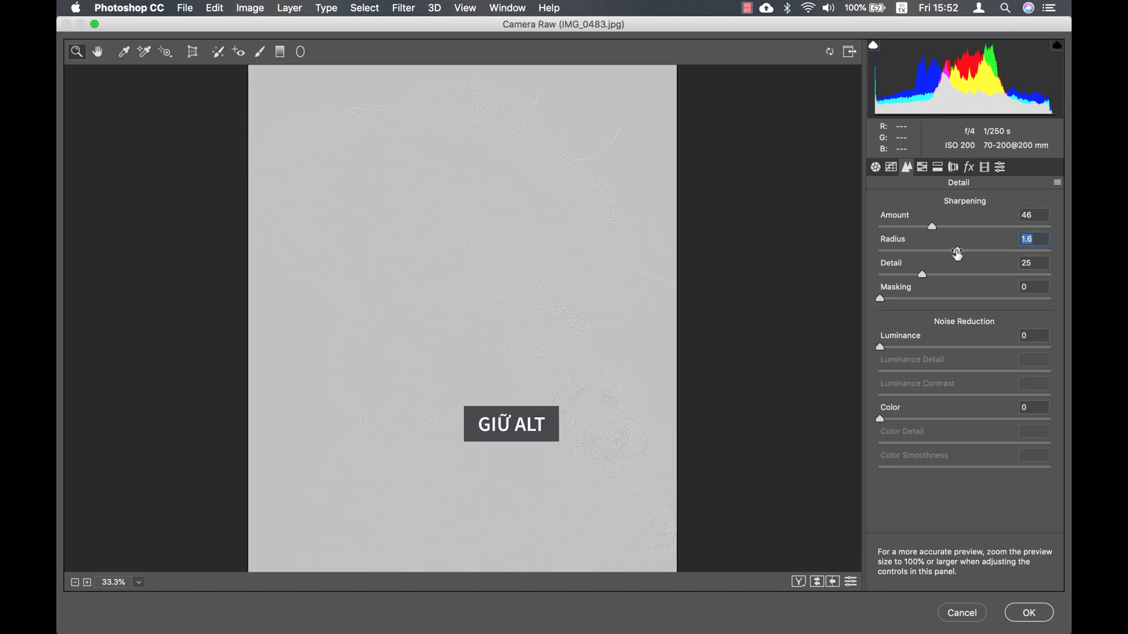
key("alt")
left_click_drag(881, 301, 982, 308)
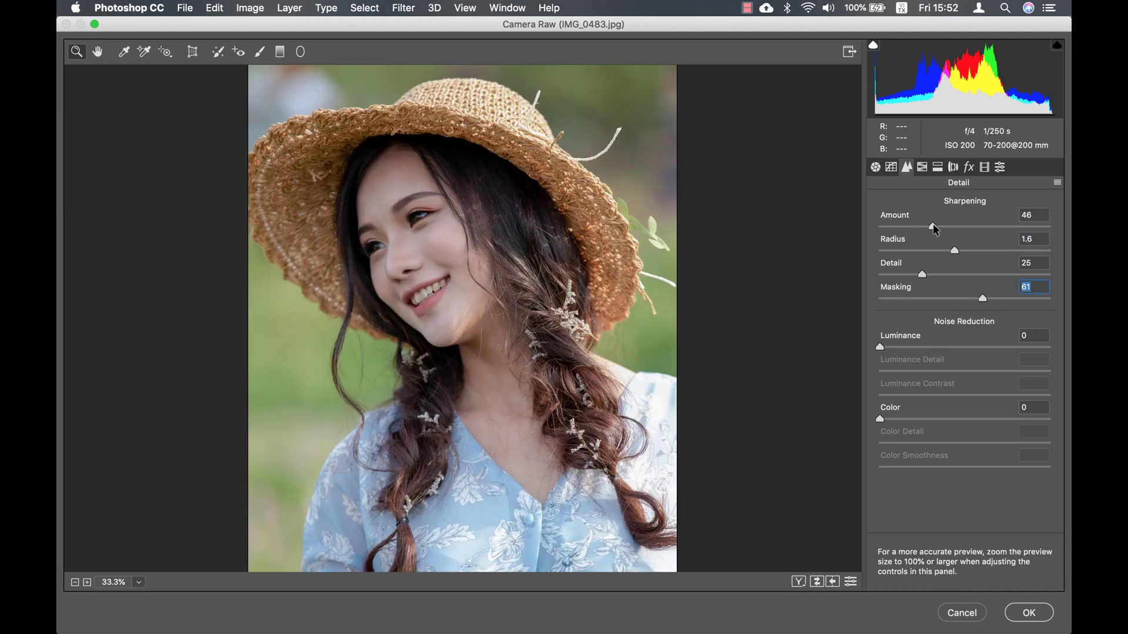
left_click_drag(934, 228, 950, 230)
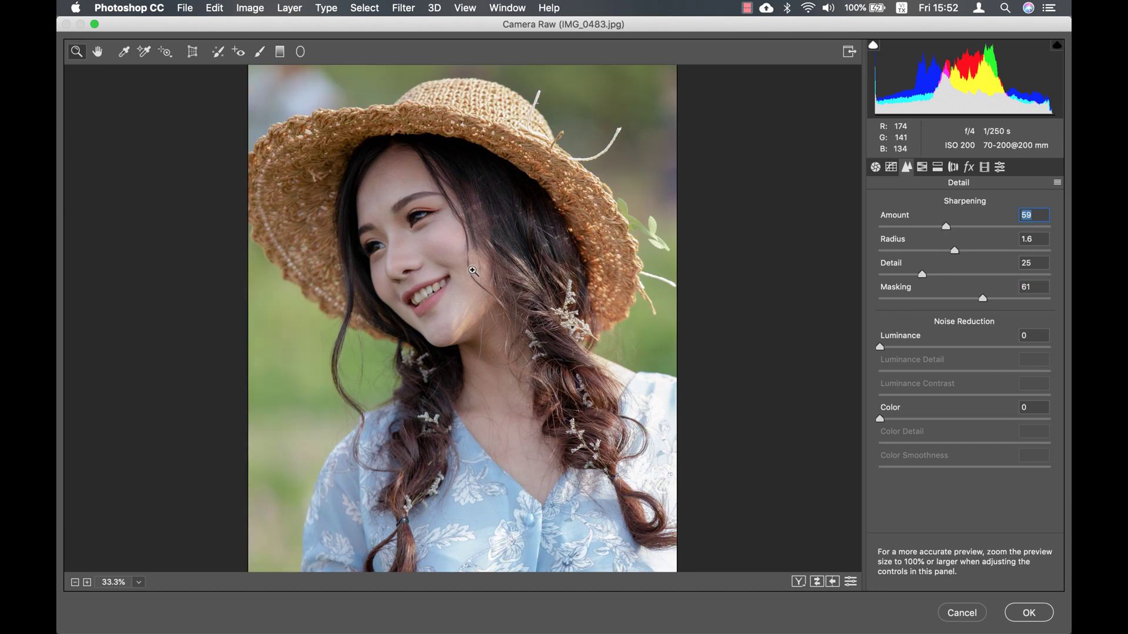
Set Luminance noise reduction to 8 while checking the skin on the face up close
left_click(429, 267)
left_click(429, 267)
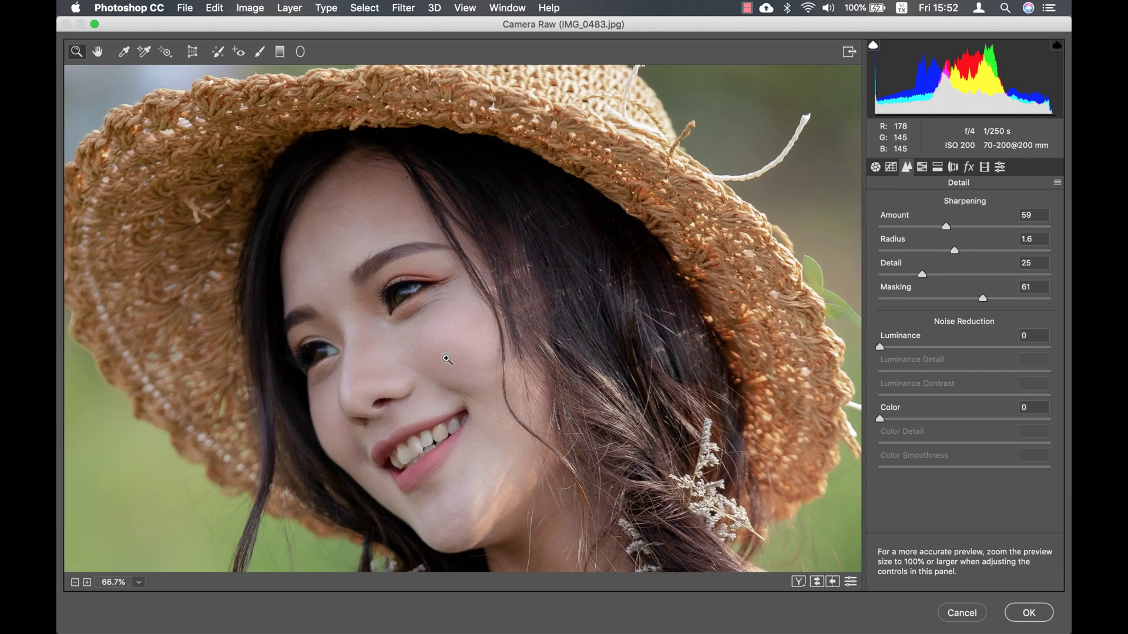
left_click_drag(879, 347, 894, 348)
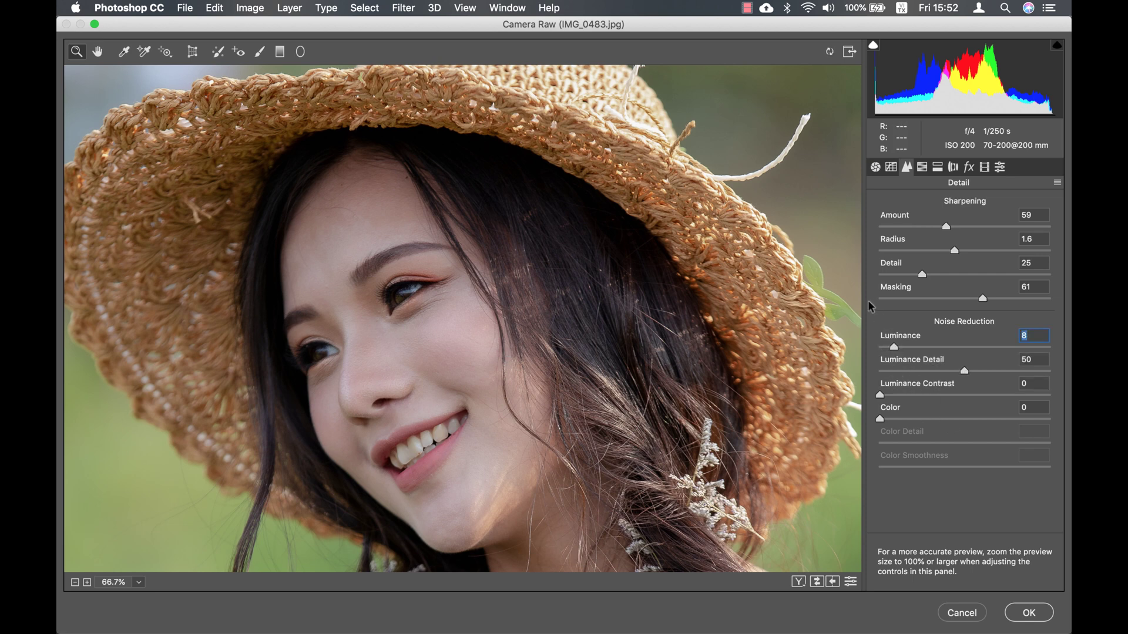
left_click(858, 302, "alt")
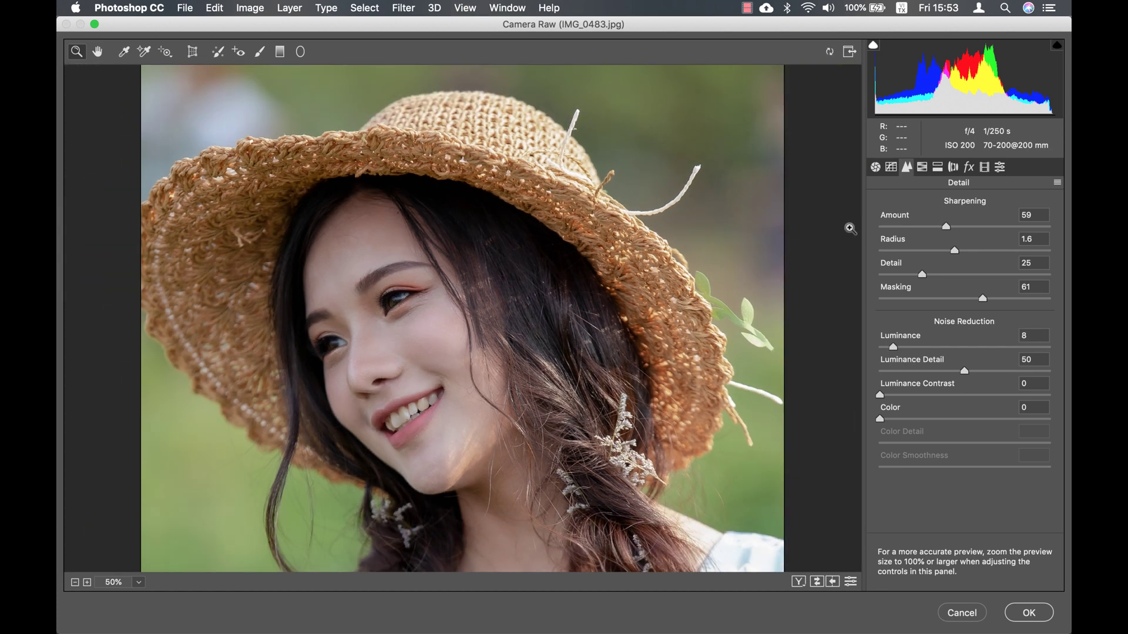
In the HSL adjustments, set the hue of Reds to +5, Oranges to -25 and Yellows to +54
left_click(922, 168)
left_click(886, 206)
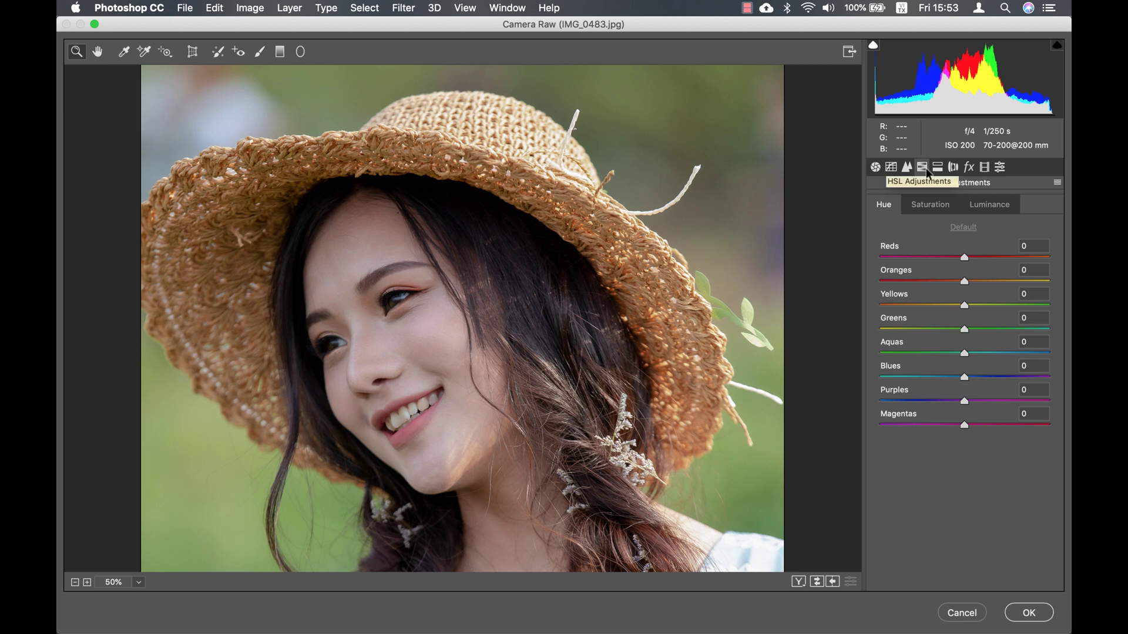
left_click(964, 260)
left_click_drag(963, 259, 916, 310)
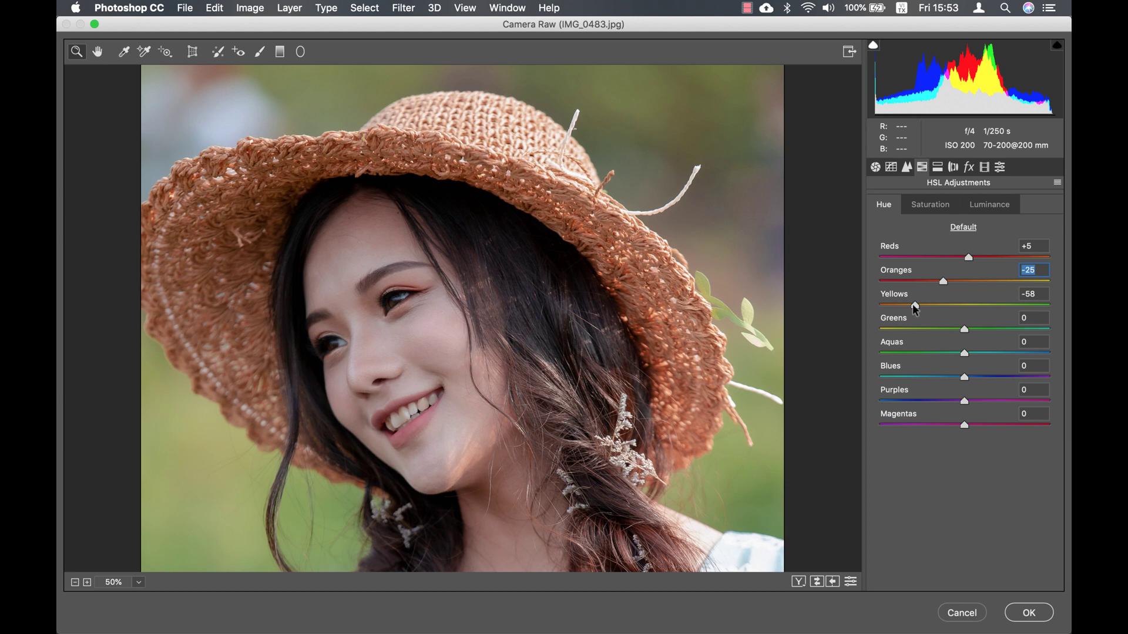
left_click_drag(916, 310, 1010, 312)
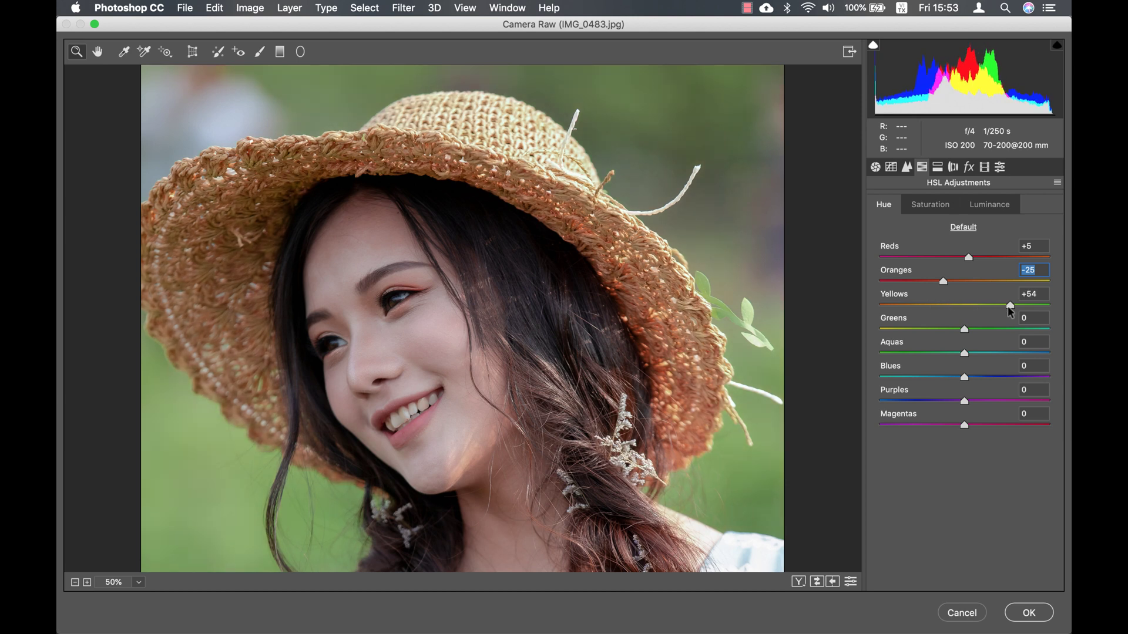
key("super+minus")
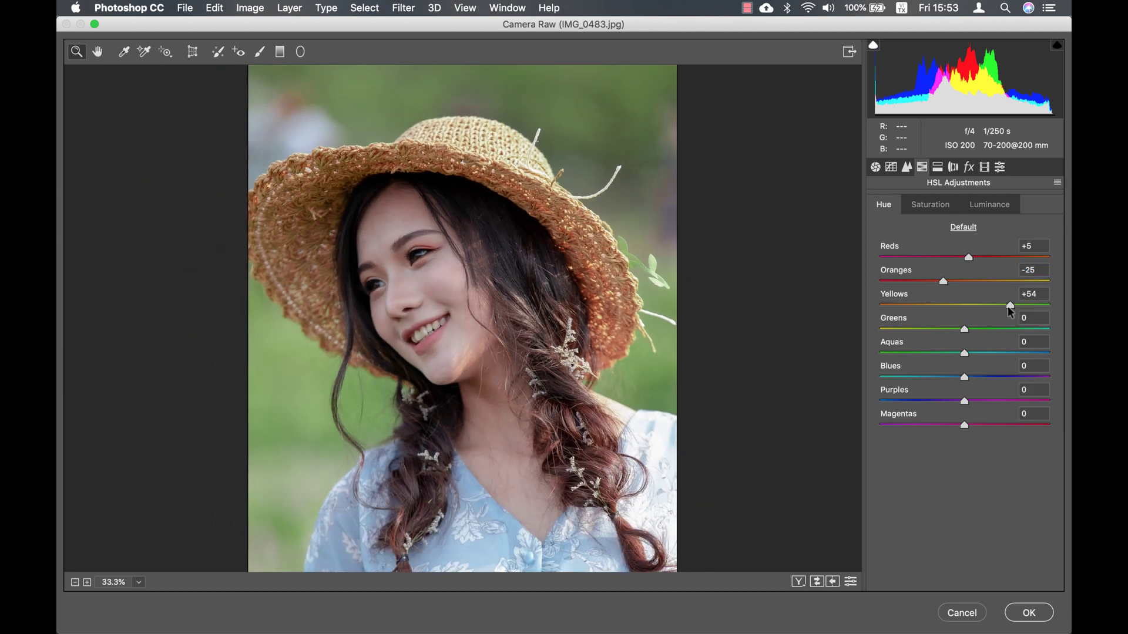
Set the hue of Greens to +31, Aquas to +33 and Blues to -18, and adjust the Purples and Magentas hues
left_click_drag(953, 331, 991, 332)
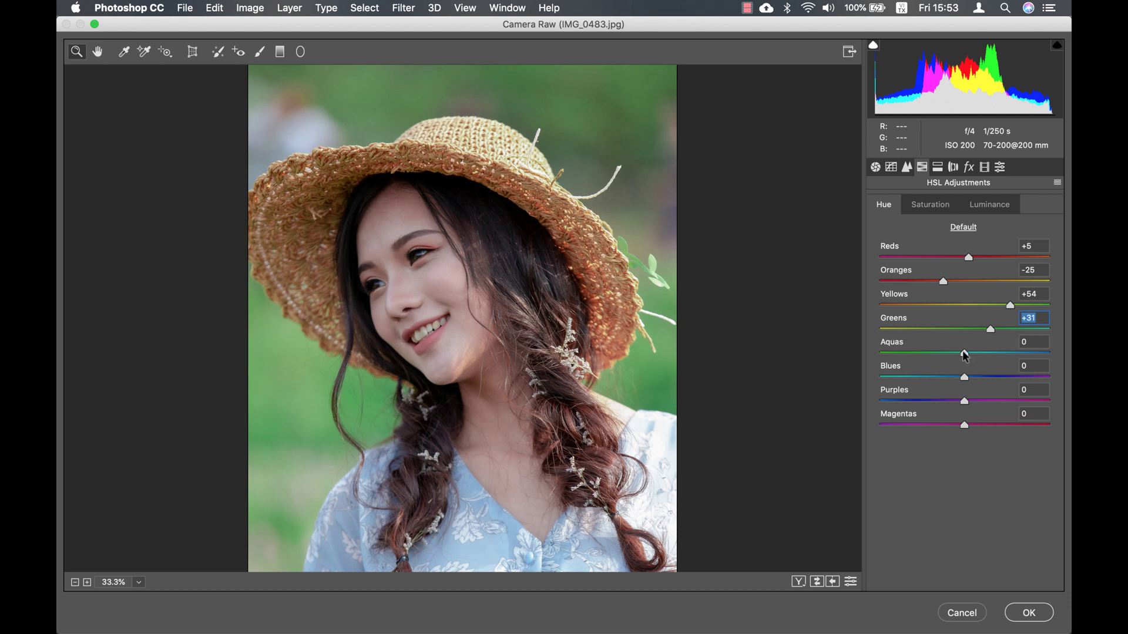
left_click(966, 381)
left_click_drag(964, 353, 923, 403)
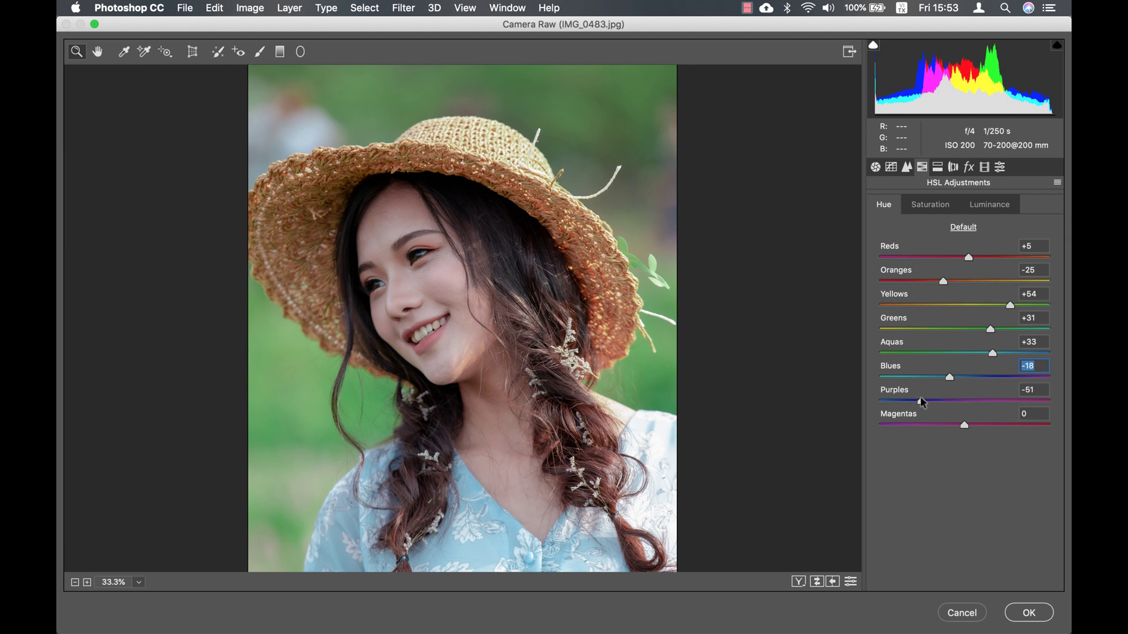
left_click_drag(938, 403, 965, 427)
Adjust the HSL saturation of the colour ranges from Reds to Magentas to mute the green background
left_click(502, 342)
key("super+minus")
key("super+minus")
left_click(934, 205)
left_click_drag(965, 259, 975, 429)
Darken the background and dress with targeted luminance adjustments: Yellows -10, Greens -23, Aquas -3 and Blues -30
left_click(989, 206)
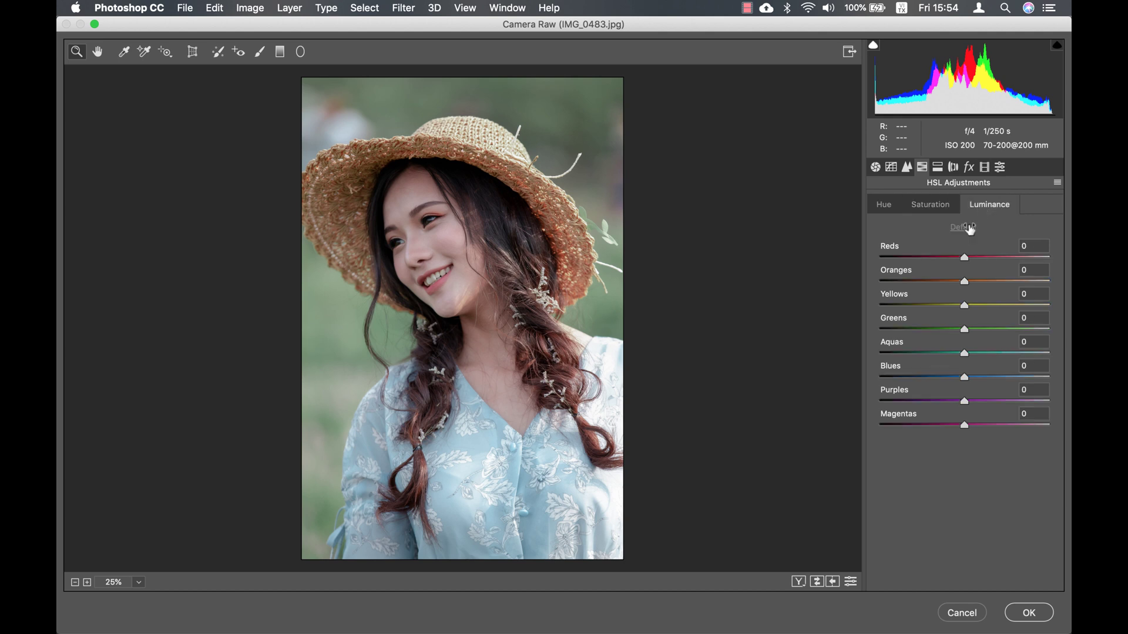
left_click(167, 55)
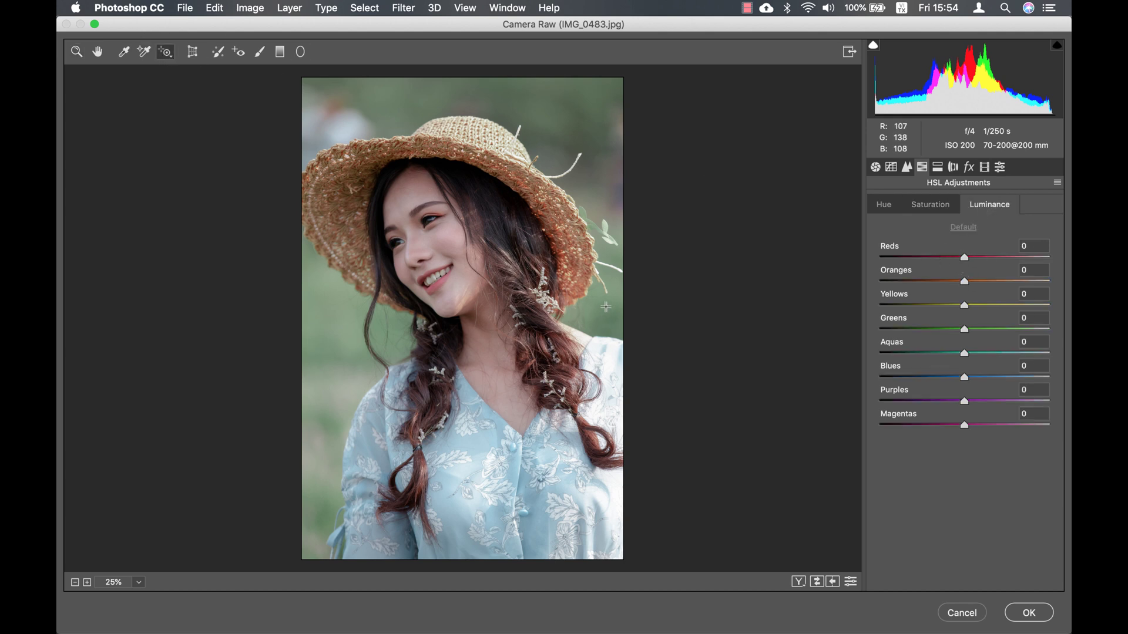
left_click_drag(607, 307, 595, 308)
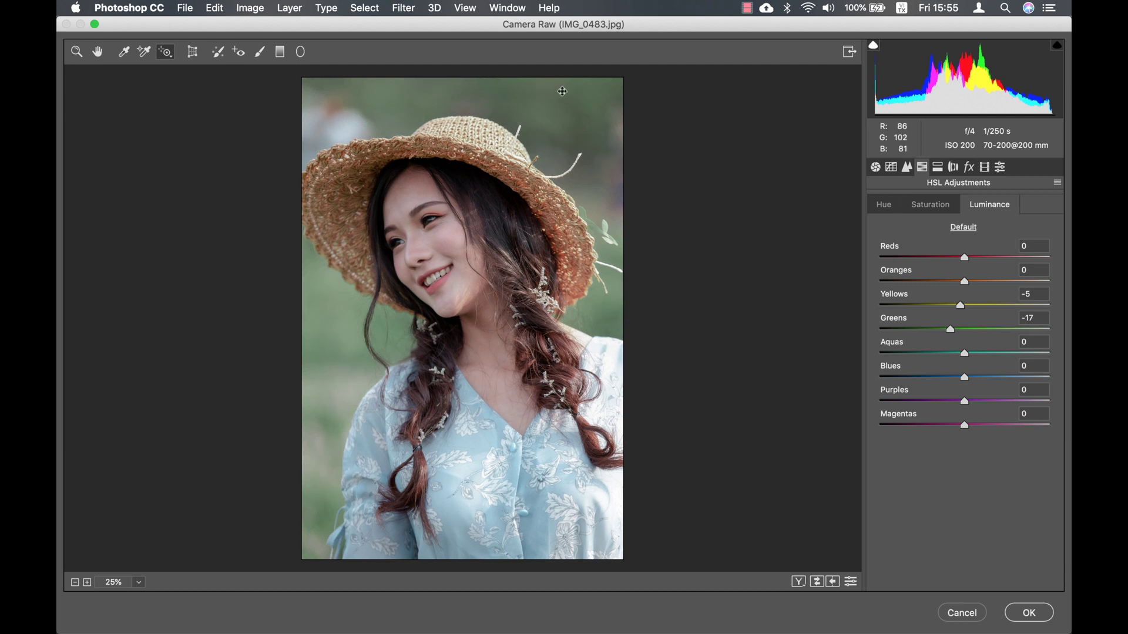
left_click_drag(559, 88, 558, 93)
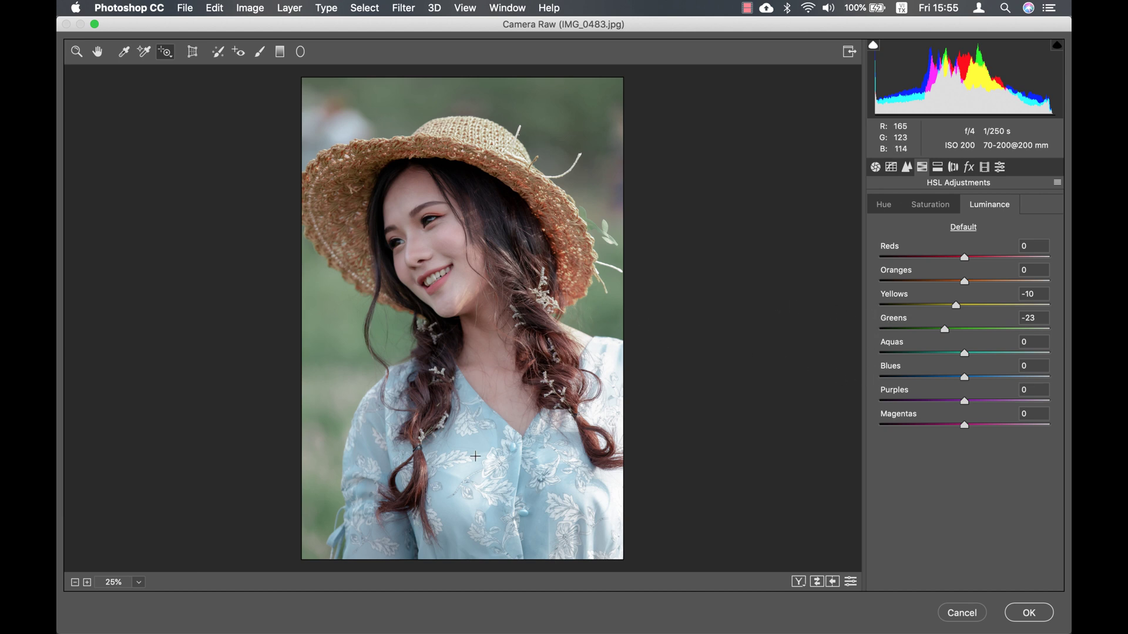
mouse_move(486, 442)
left_mouse_down()
mouse_move(445, 447)
mouse_move(465, 450)
left_mouse_up()
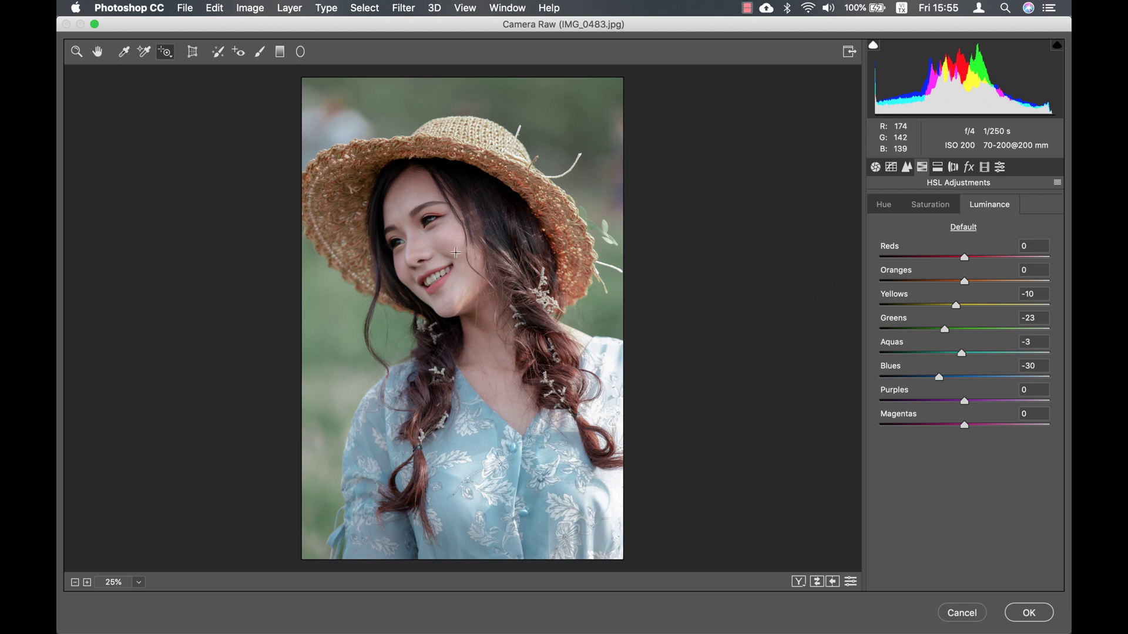
Try brightening the facial skin with Reds luminance at +32 and Magentas at +13, and undo the change
left_click_drag(444, 234, 469, 238)
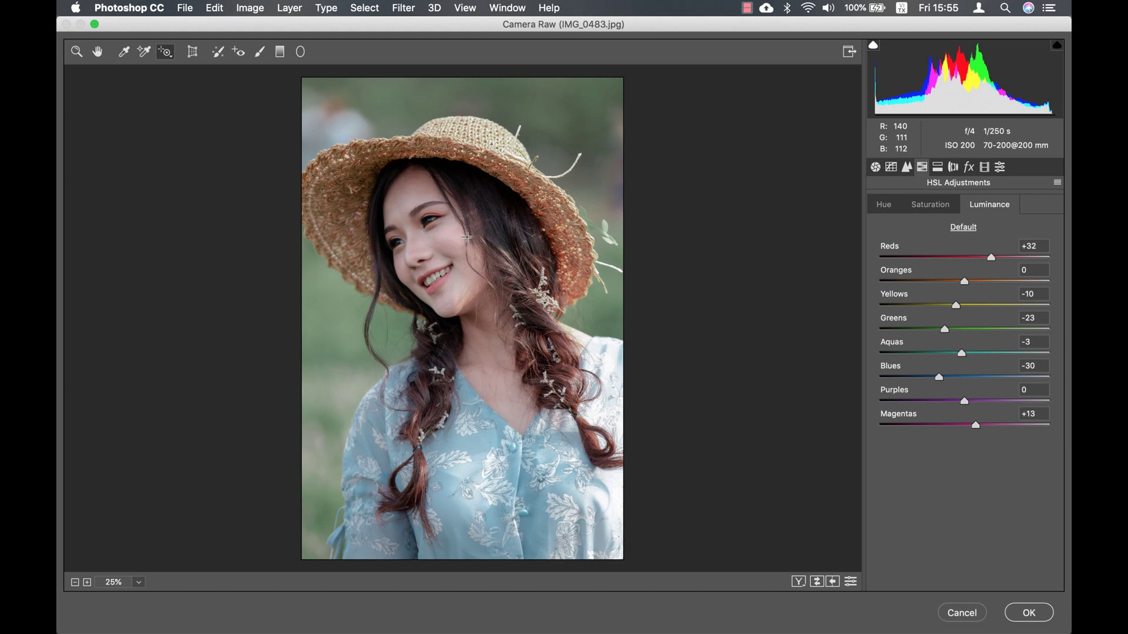
key("s")
key("super+z")
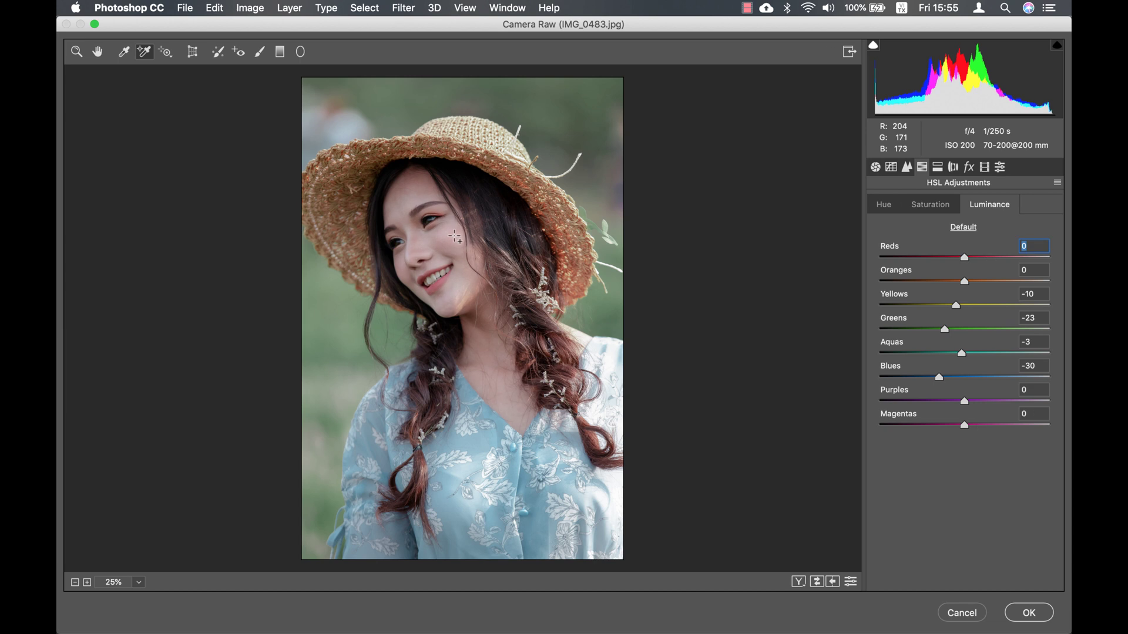
Place a colour sampler on the woman's cheek
left_click(442, 241)
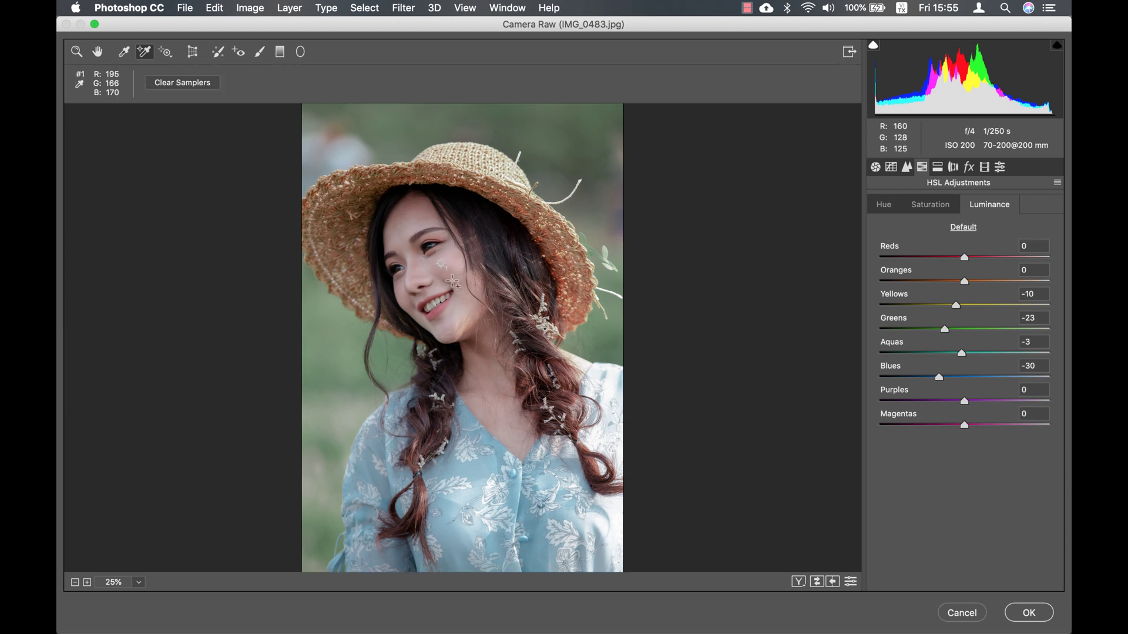
Brighten the facial skin with the Targeted Adjustment tool, giving luminance values of Reds +9 and Oranges +2
left_click(165, 53)
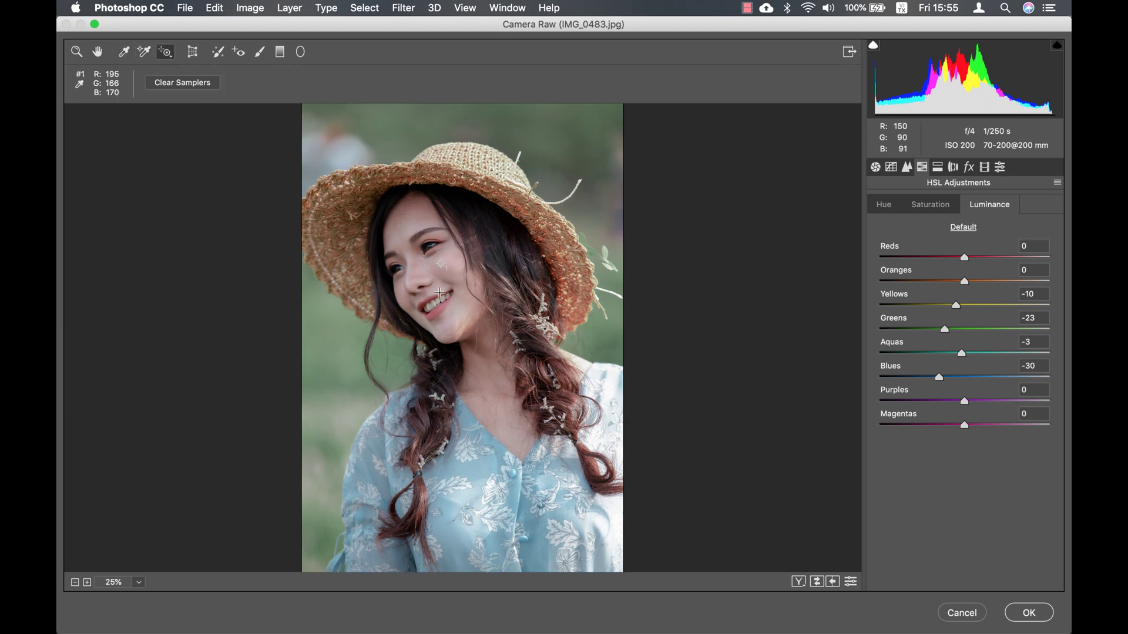
left_click_drag(450, 332, 453, 331)
left_click(453, 333)
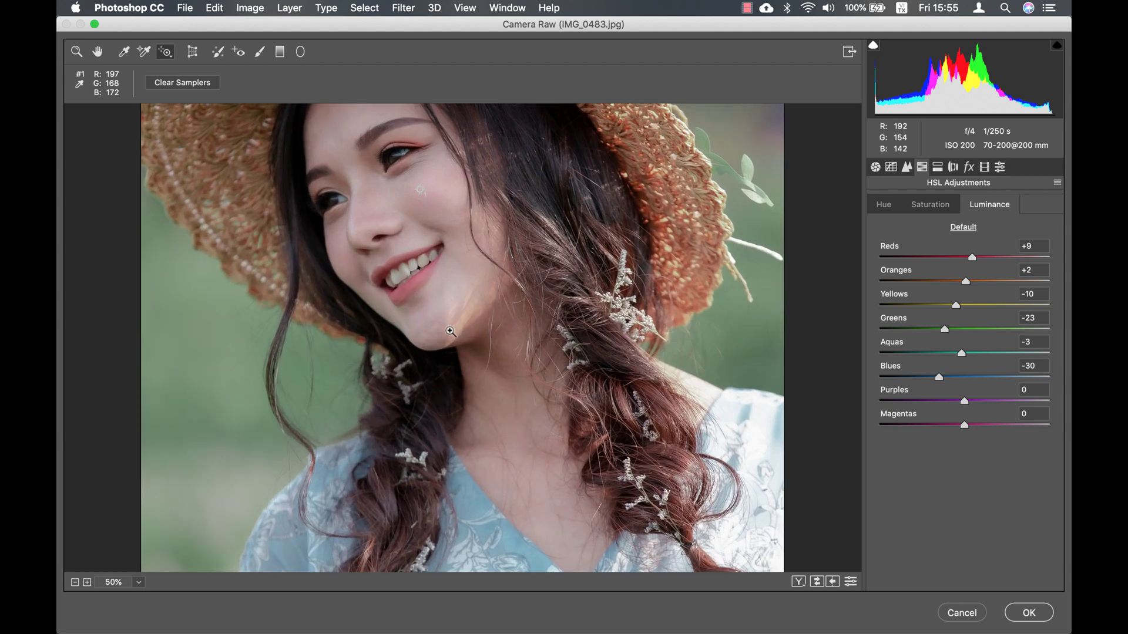
Compare the whole portrait in the side-by-side and split Before/After views, and return to the single edited view
key("super+minus")
key("super+minus")
key("super+minus")
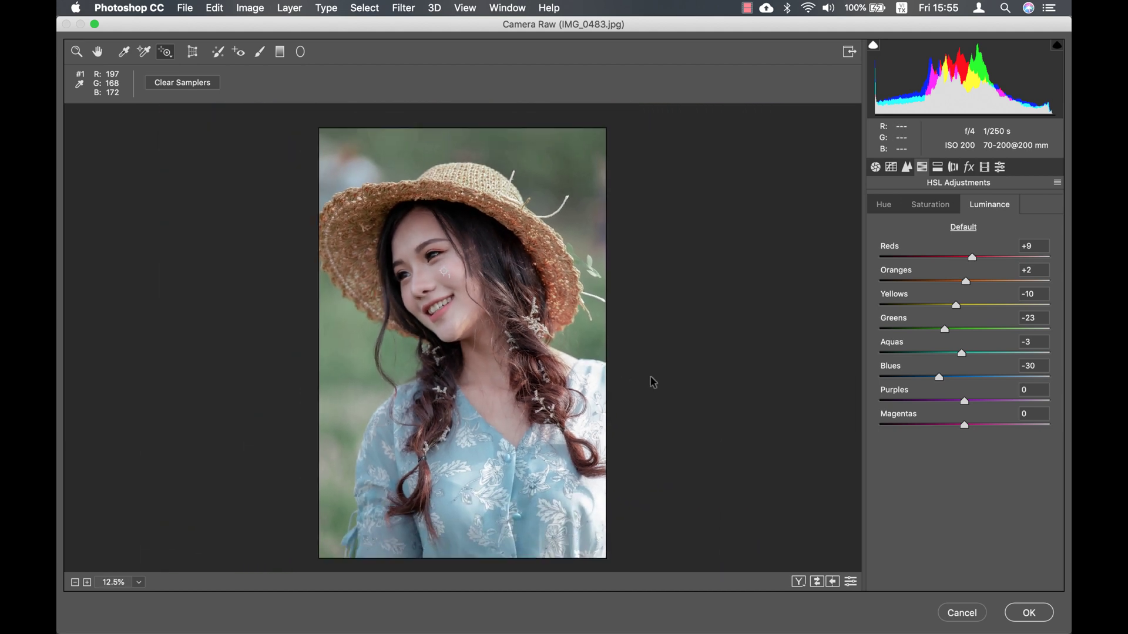
key("super+plus")
left_click(799, 582)
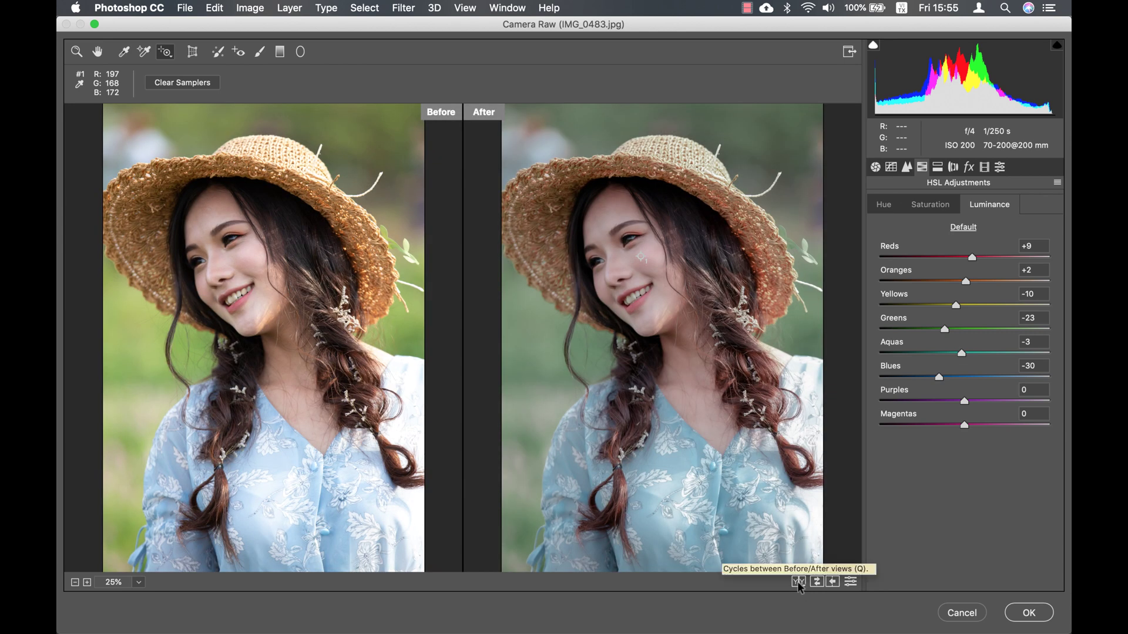
left_click(798, 582)
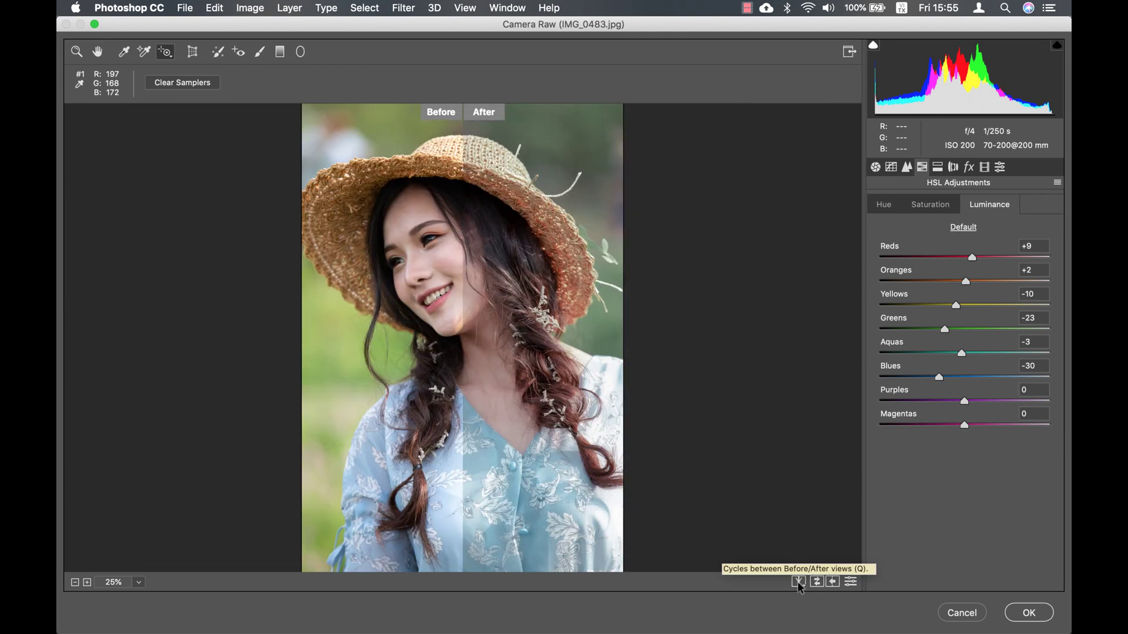
left_click(798, 582)
left_click(799, 582)
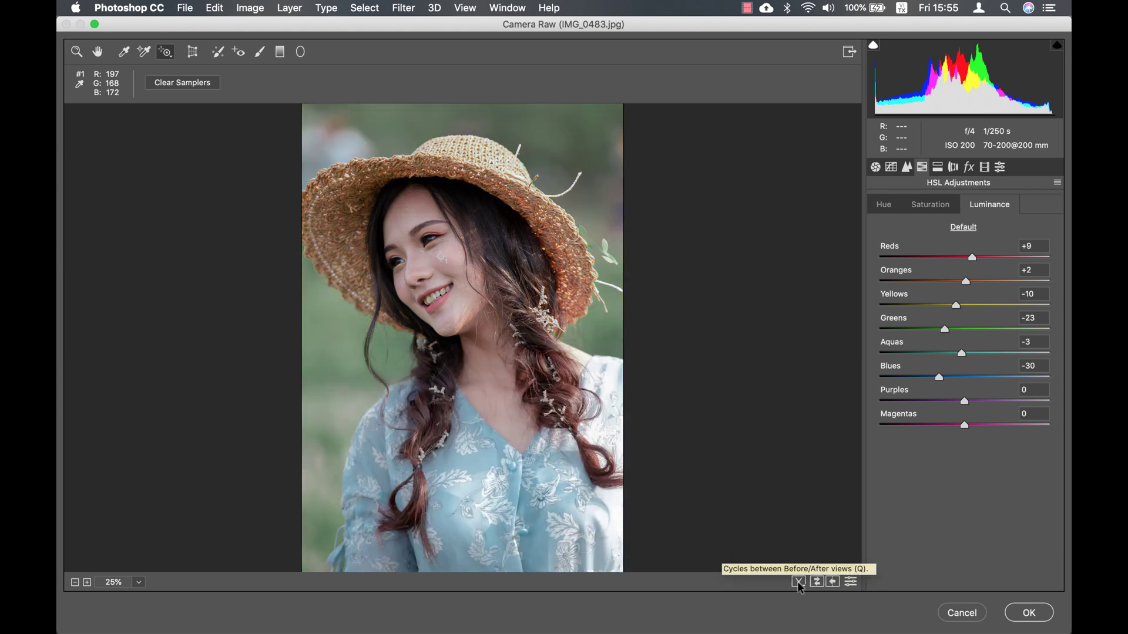
left_click(798, 583)
Split-tone the highlights with hue 210 and saturation 4, and clear the colour sampler from the image
left_click(937, 168)
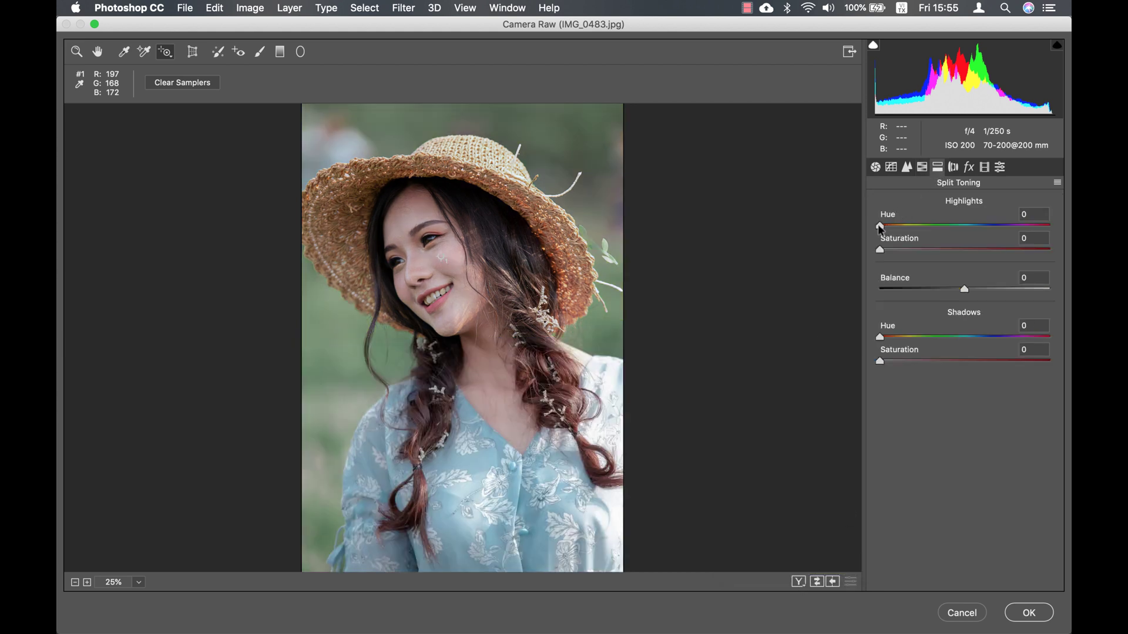
left_click_drag(880, 226, 954, 231)
left_click_drag(965, 228, 968, 228)
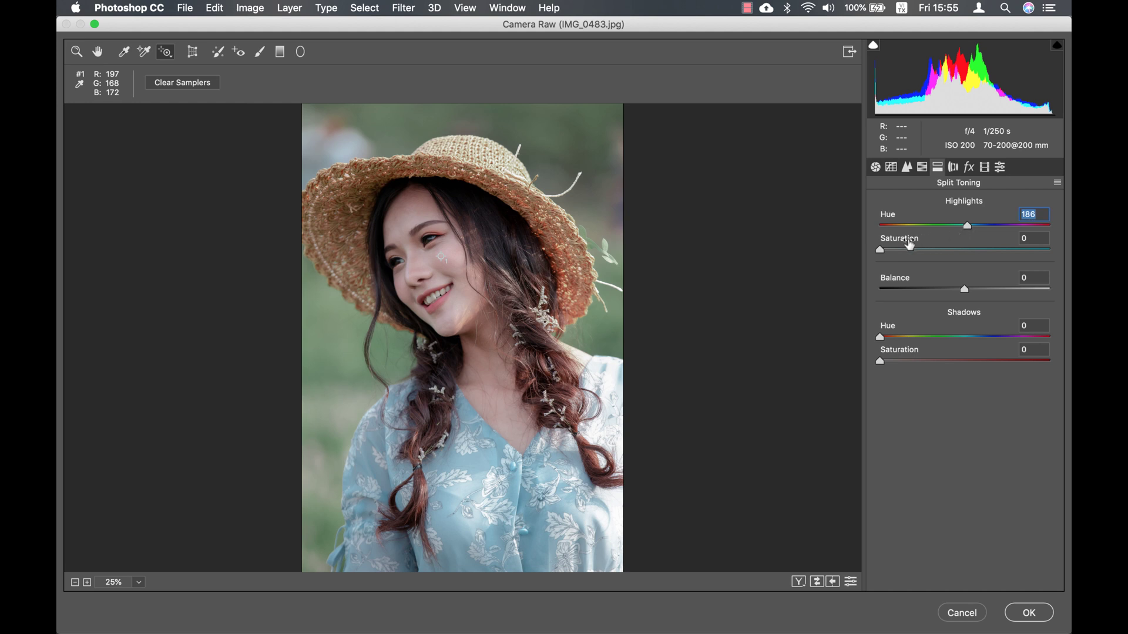
mouse_move(882, 252)
left_mouse_down()
mouse_move(904, 252)
mouse_move(887, 251)
left_mouse_up()
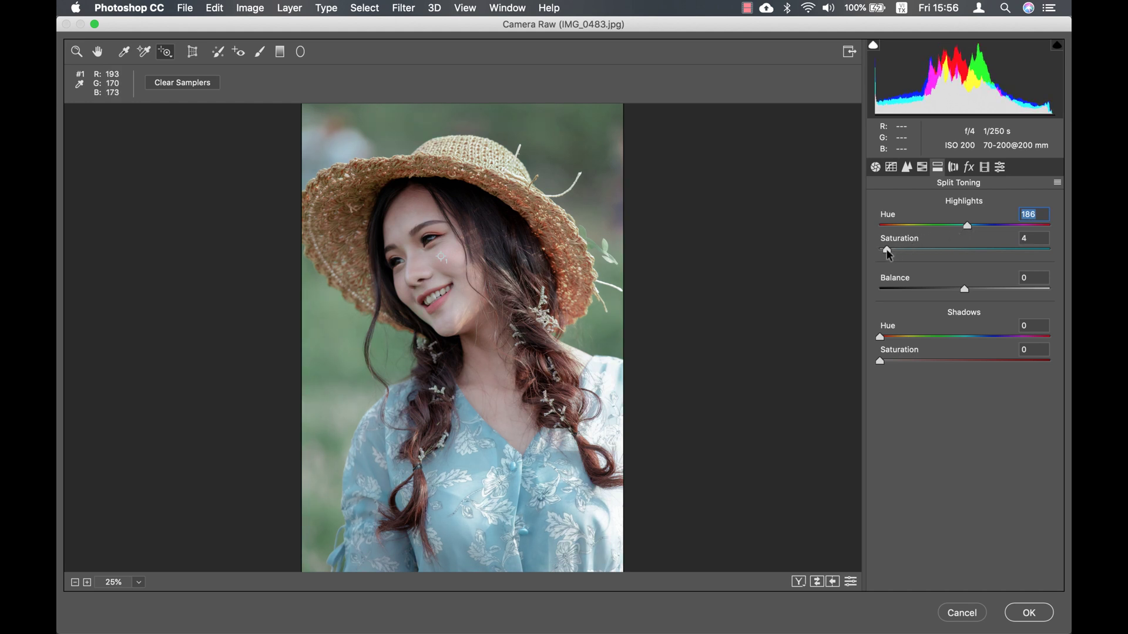
mouse_move(967, 228)
left_mouse_down()
mouse_move(1002, 229)
mouse_move(976, 229)
left_mouse_up()
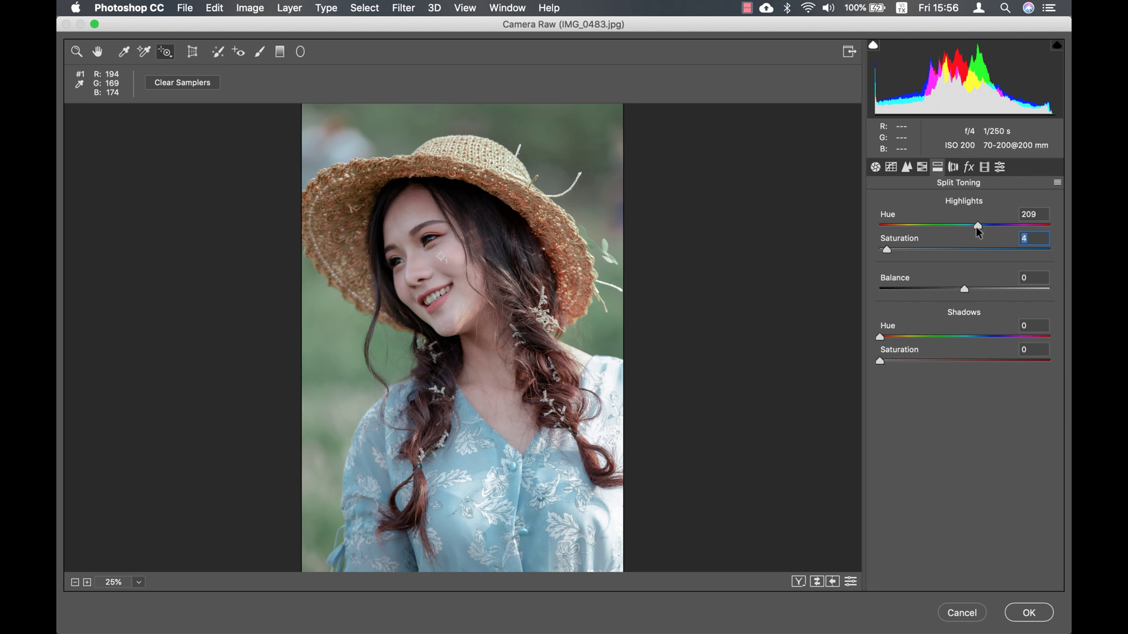
left_click_drag(975, 226, 976, 227)
left_click(187, 82)
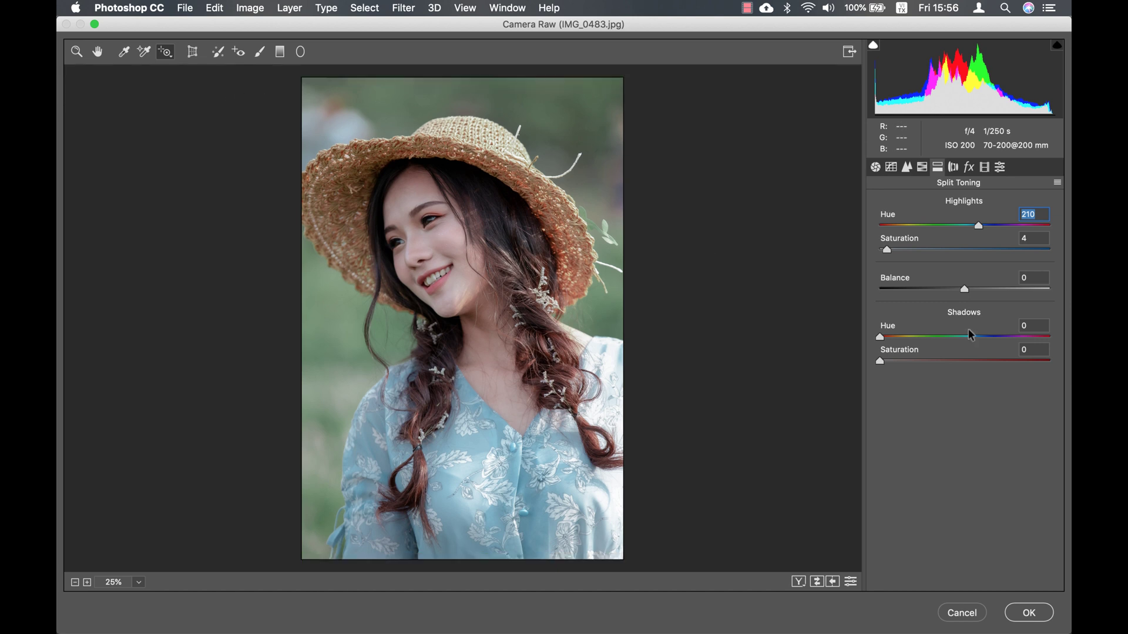
Tint the split-toning shadows a faint red at about hue 6, and shift the balance towards the highlights
mouse_move(963, 290)
left_mouse_down()
mouse_move(921, 291)
mouse_move(959, 294)
left_mouse_up()
left_click_drag(884, 335, 888, 362)
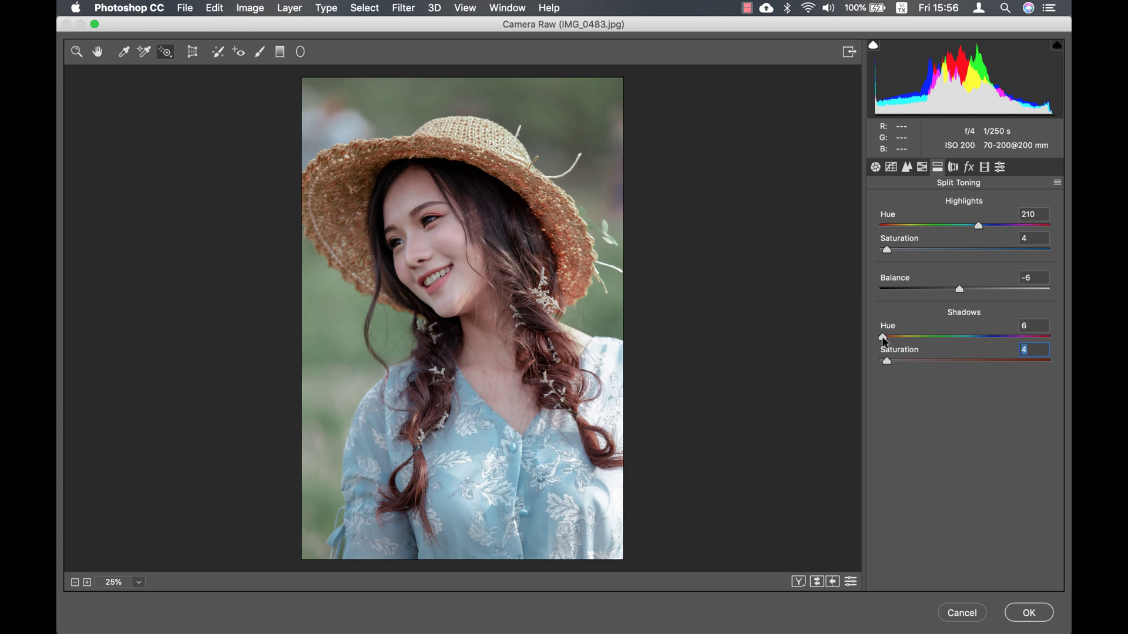
left_click_drag(887, 362, 890, 364)
left_click(891, 366)
mouse_move(960, 290)
left_mouse_down()
mouse_move(950, 294)
mouse_move(986, 294)
mouse_move(976, 295)
left_mouse_up()
Add film grain with amount 39, size 10 and roughness 42, checking it on the face
left_click(953, 168)
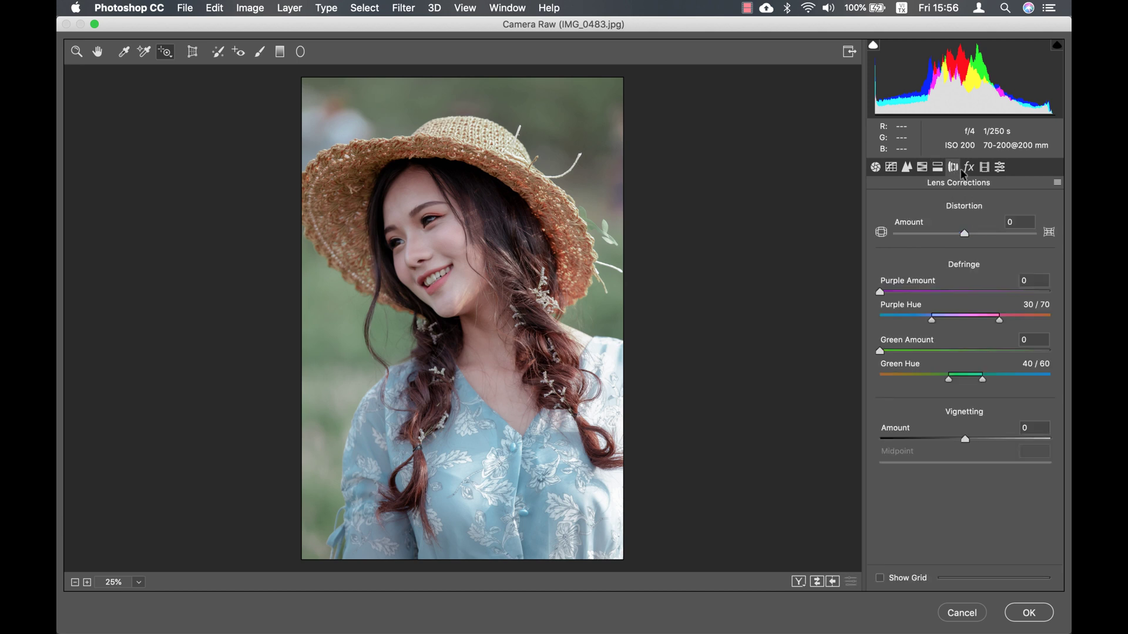
left_click(966, 169)
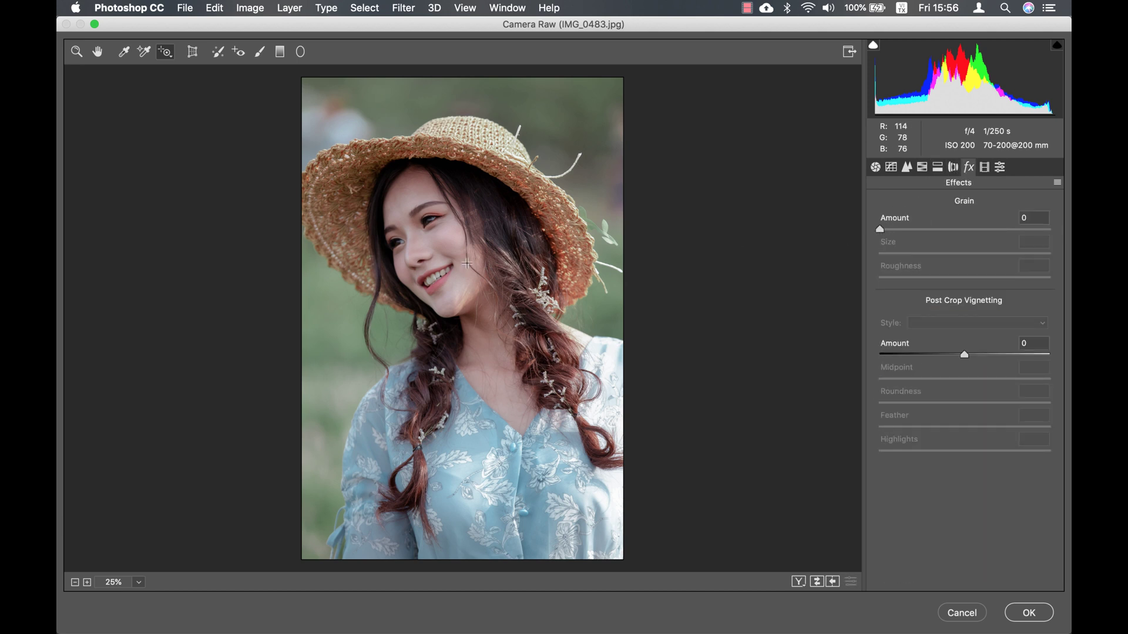
left_click(76, 53)
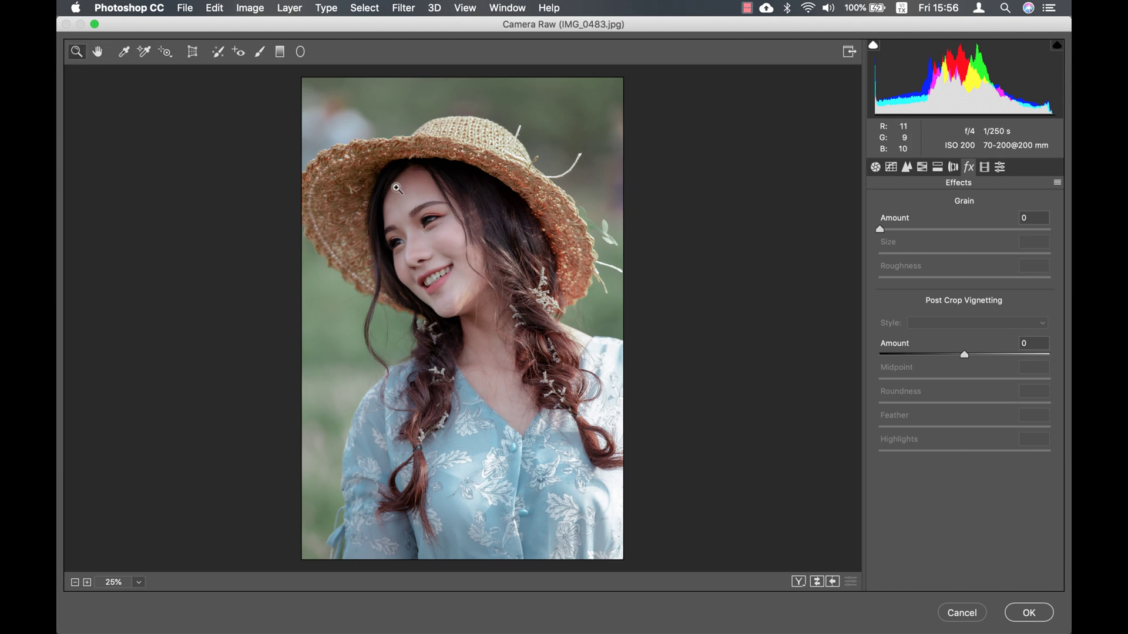
left_click(439, 259)
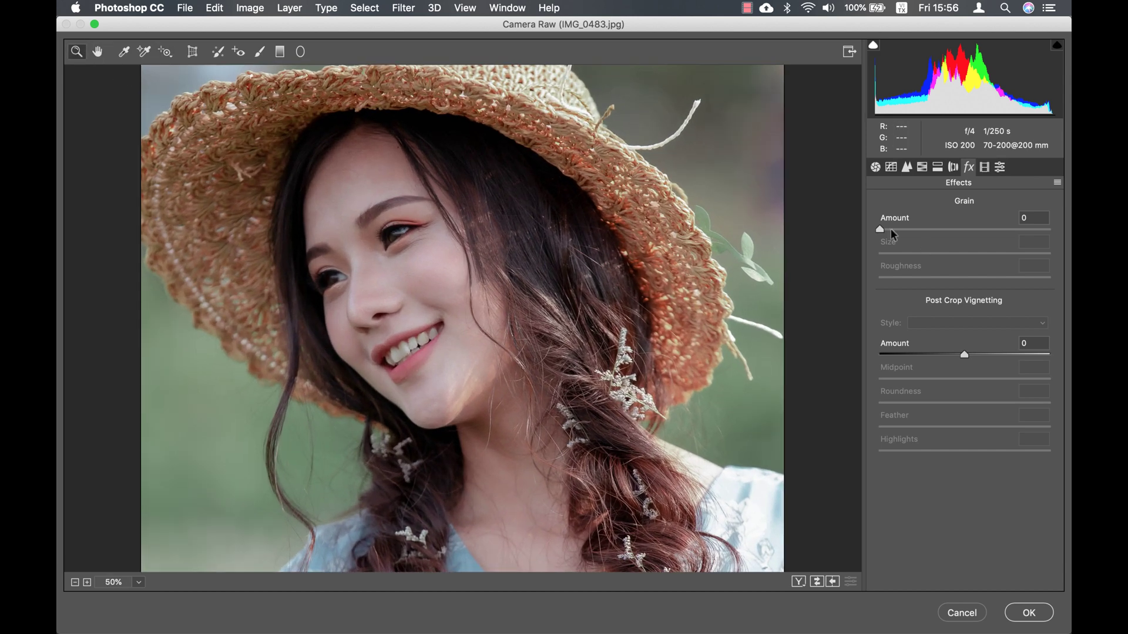
left_click_drag(880, 229, 896, 254)
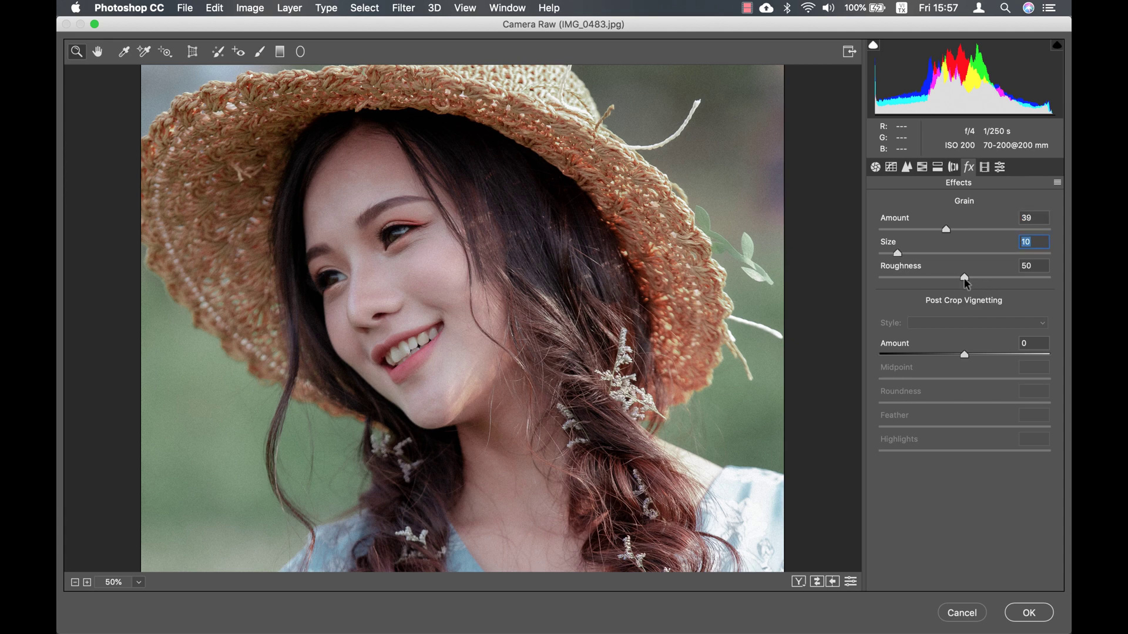
left_click_drag(964, 278, 951, 276)
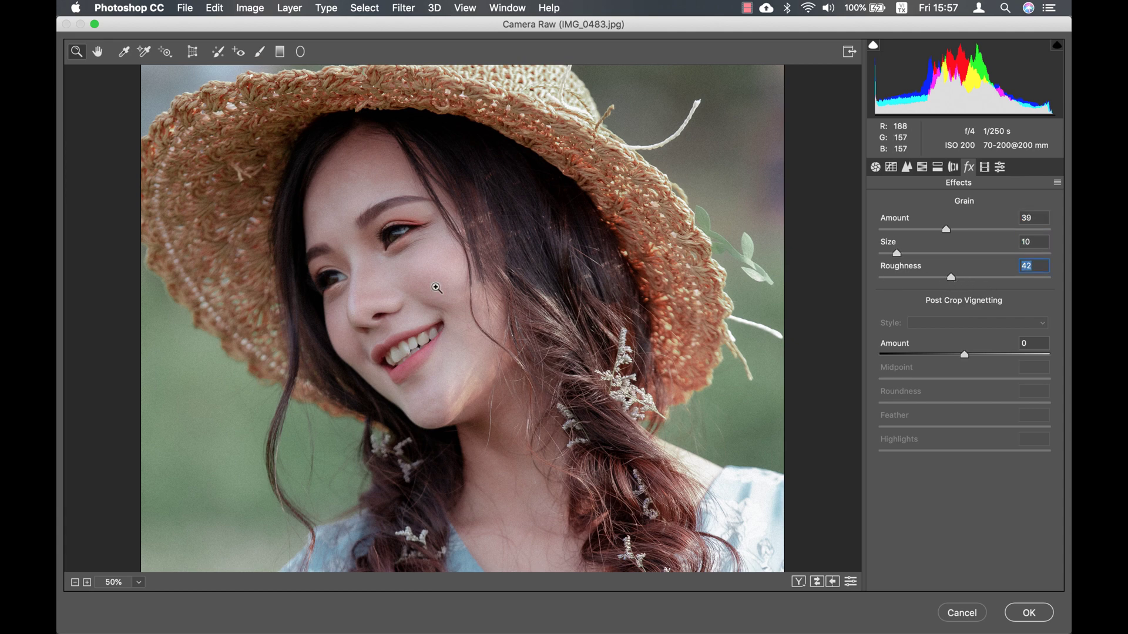
Darken the photo's edges with a Highlight Priority post-crop vignette of amount -12
left_click(403, 327, "alt")
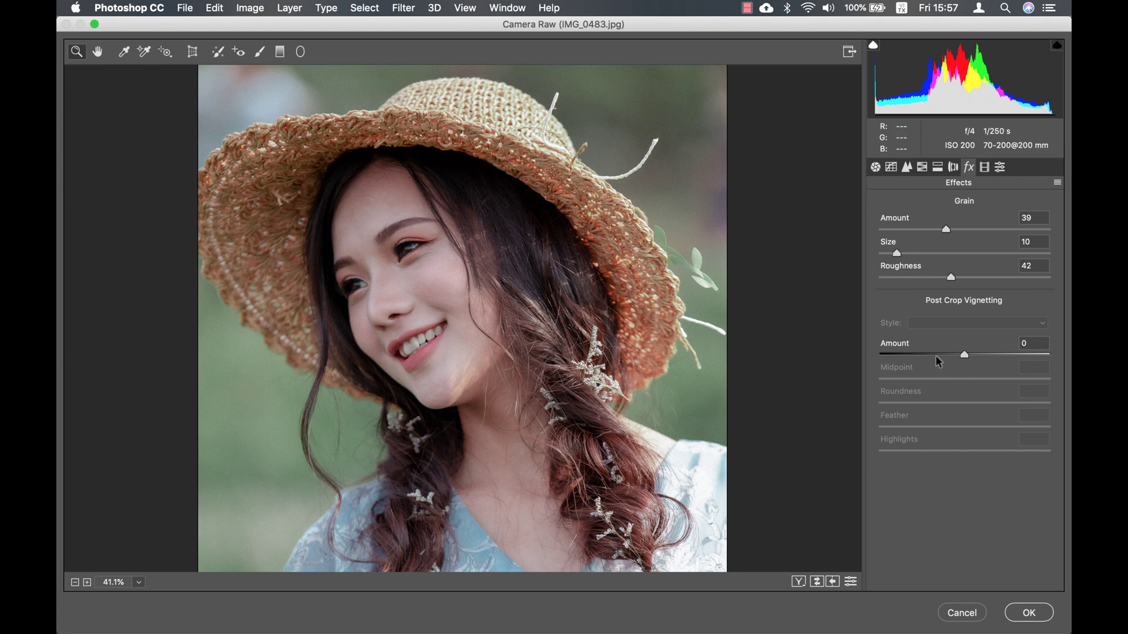
key("super+0")
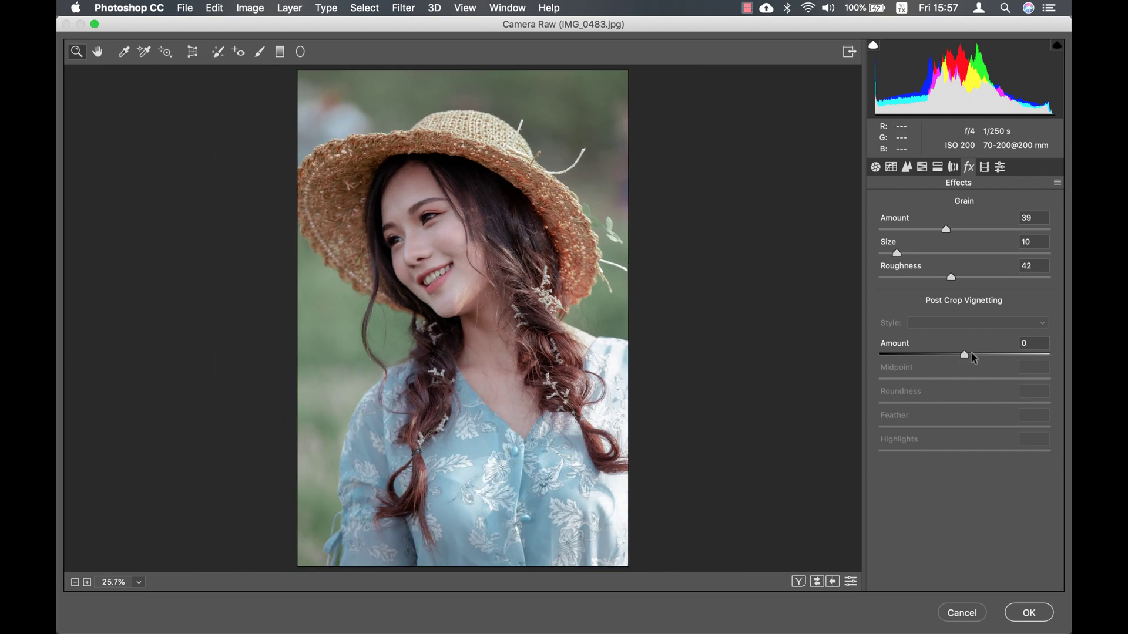
mouse_move(970, 353)
left_mouse_down()
mouse_move(923, 358)
mouse_move(985, 354)
mouse_move(965, 356)
left_mouse_up()
left_click_drag(964, 360, 956, 357)
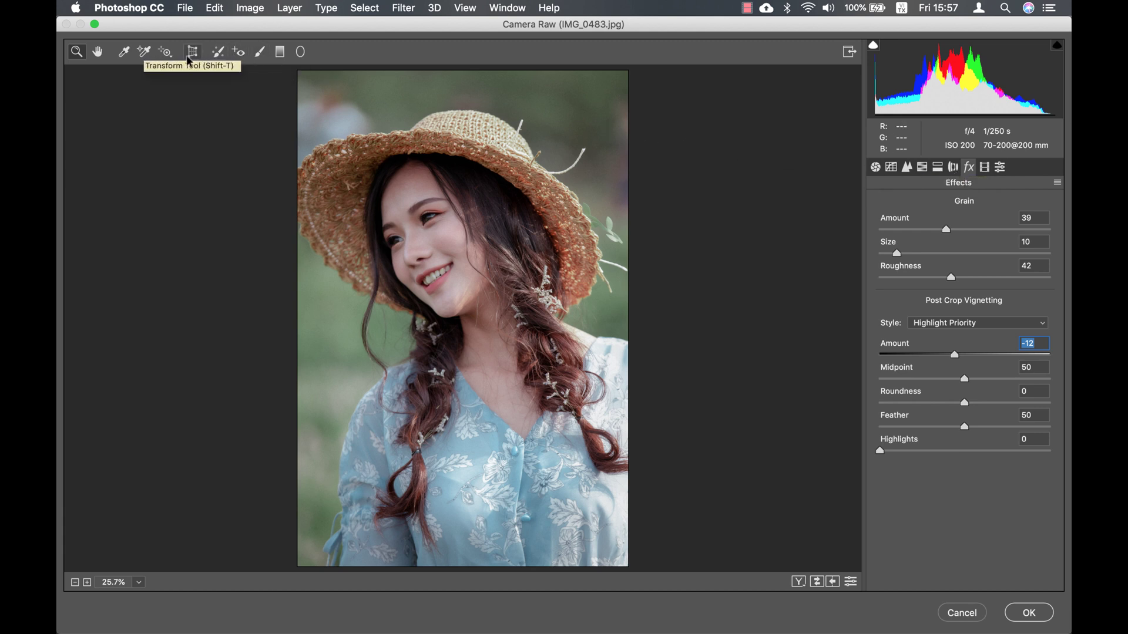
Add a radial filter fitted around the woman's face with Exposure +0.40, Shadows +8 and Whites +2
left_click(301, 52)
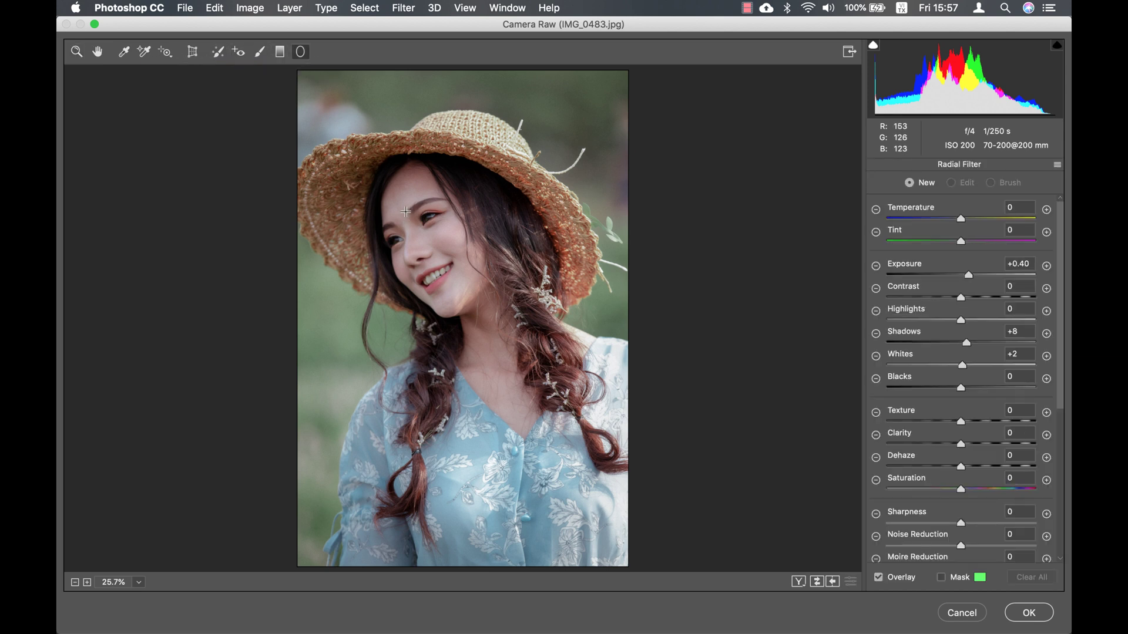
left_click_drag(407, 212, 439, 261)
left_click_drag(408, 212, 423, 243)
left_click_drag(445, 177, 414, 171)
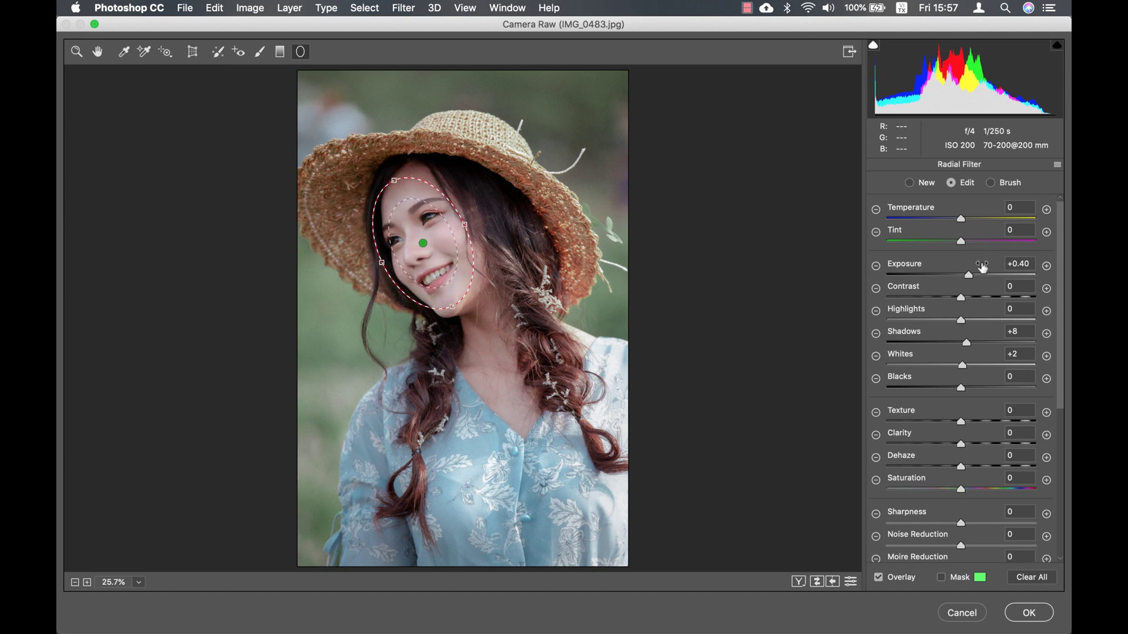
left_click_drag(969, 275, 972, 274)
Hide the radial filter overlay and cycle through the Before/After layouts to compare the edit with the original
left_click(898, 580)
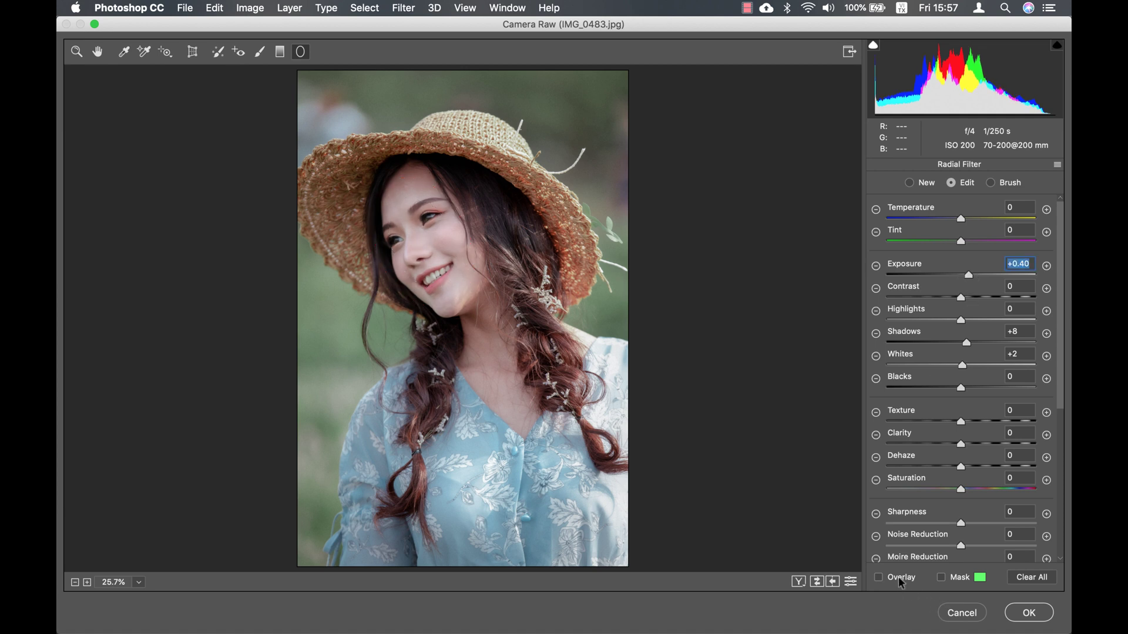
left_click(798, 582)
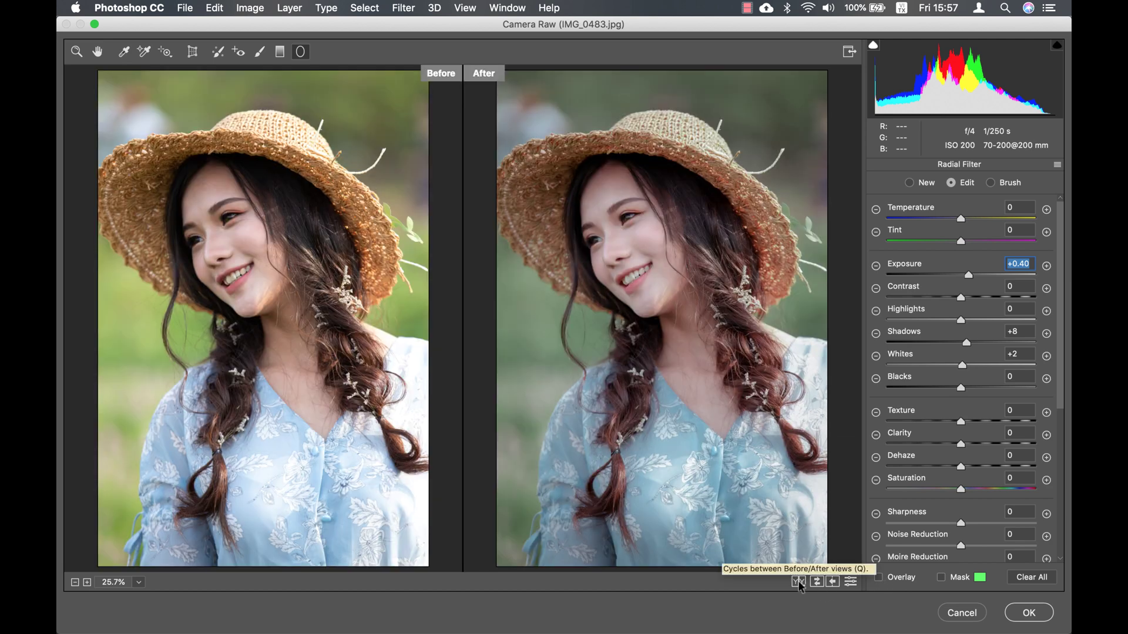
left_click(799, 581)
left_click(799, 581)
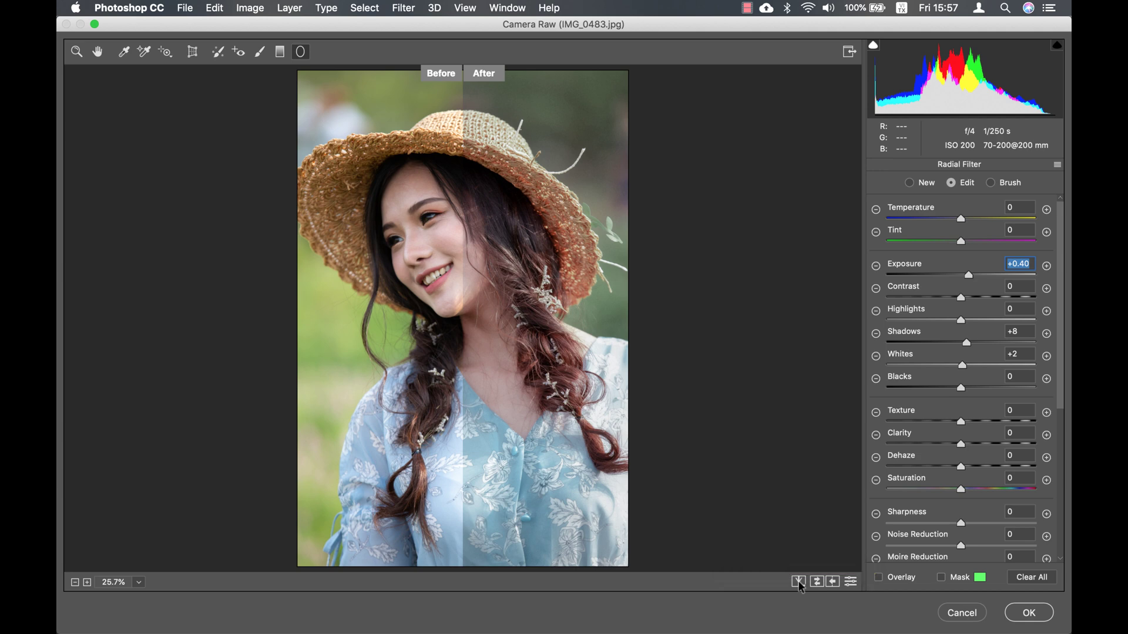
left_click(798, 582)
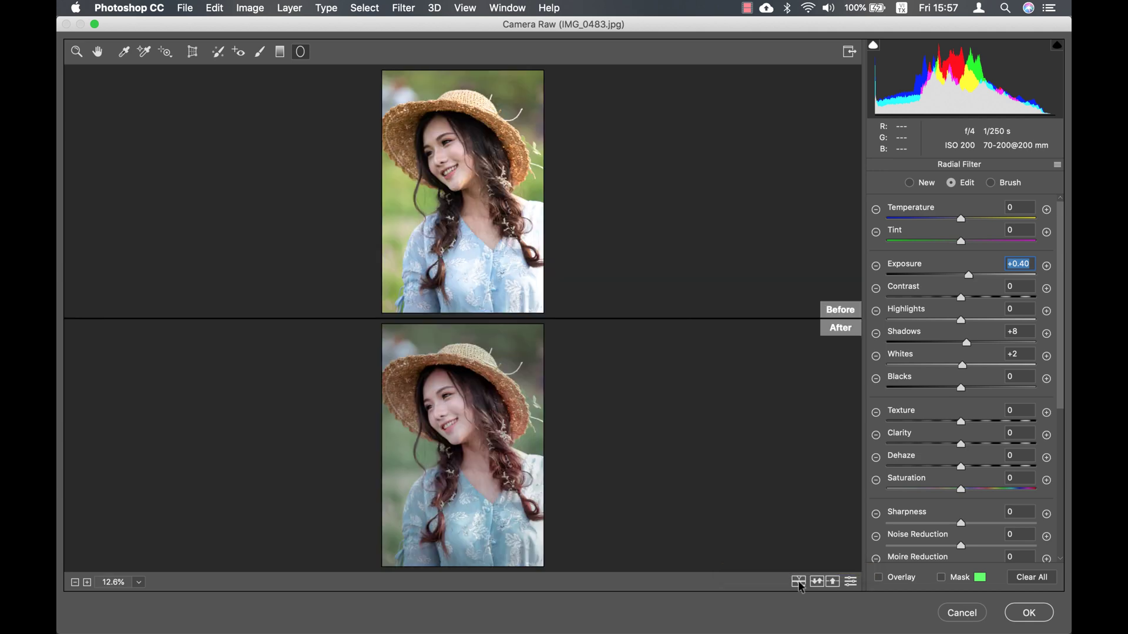
left_click(799, 582)
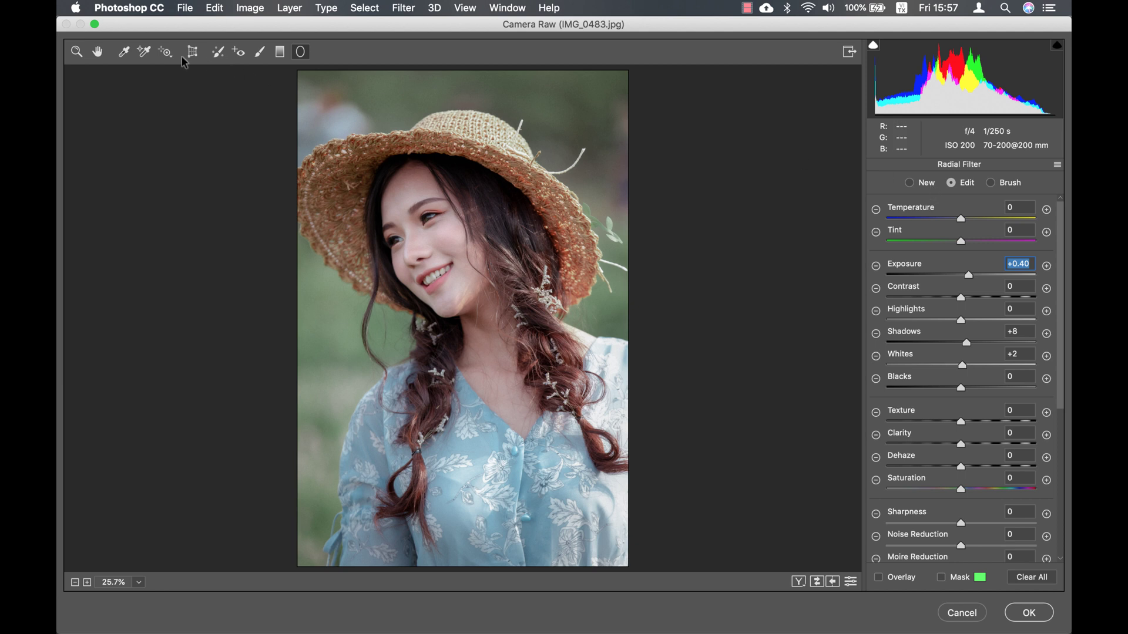
Calibrate the Green Primary with hue +2 and saturation -3
left_click(77, 52)
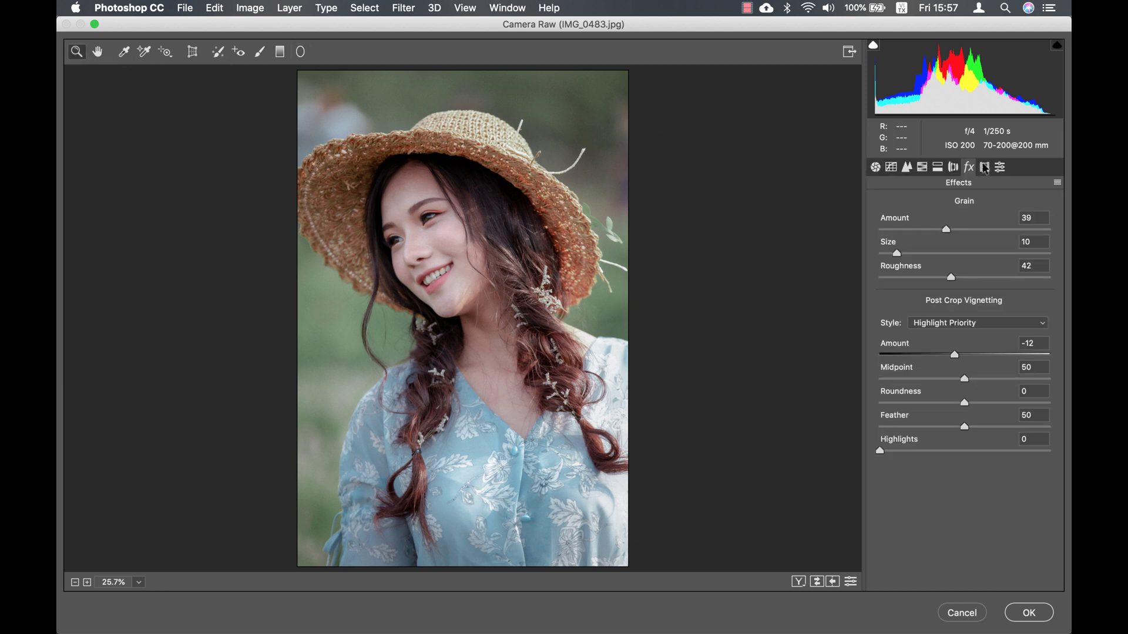
left_click(985, 168)
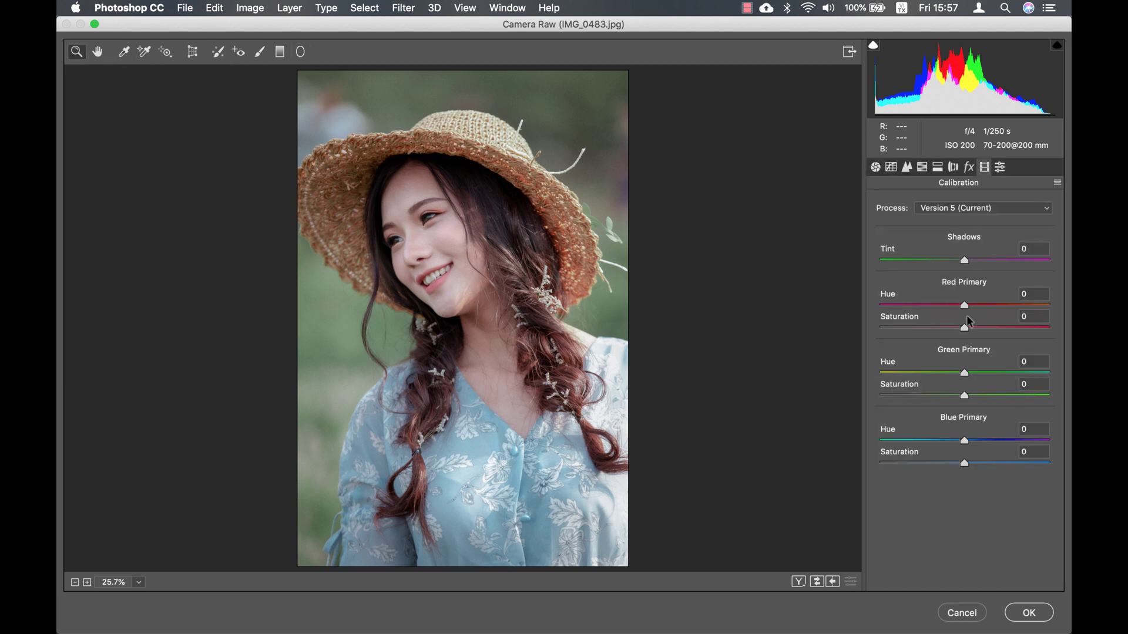
left_click_drag(969, 400, 964, 399)
left_click(963, 398)
left_click(967, 372)
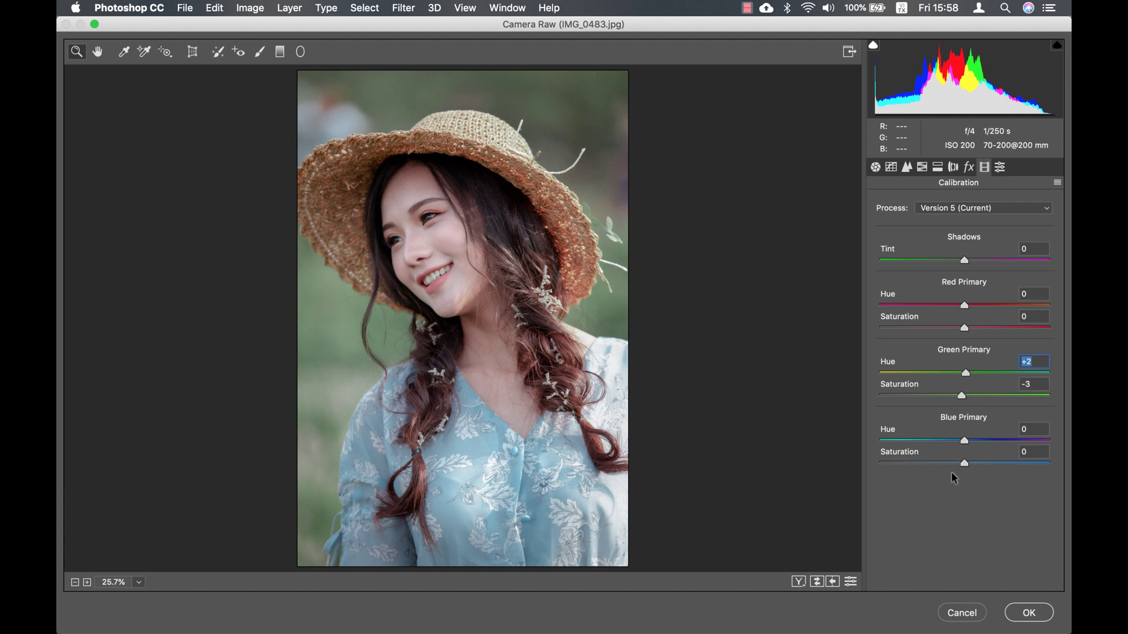
Calibrate the Blue Primary to hue +3 and saturation +2, and the Red Primary to saturation +2
left_click_drag(963, 463, 964, 440)
left_click(965, 464)
left_click(964, 441)
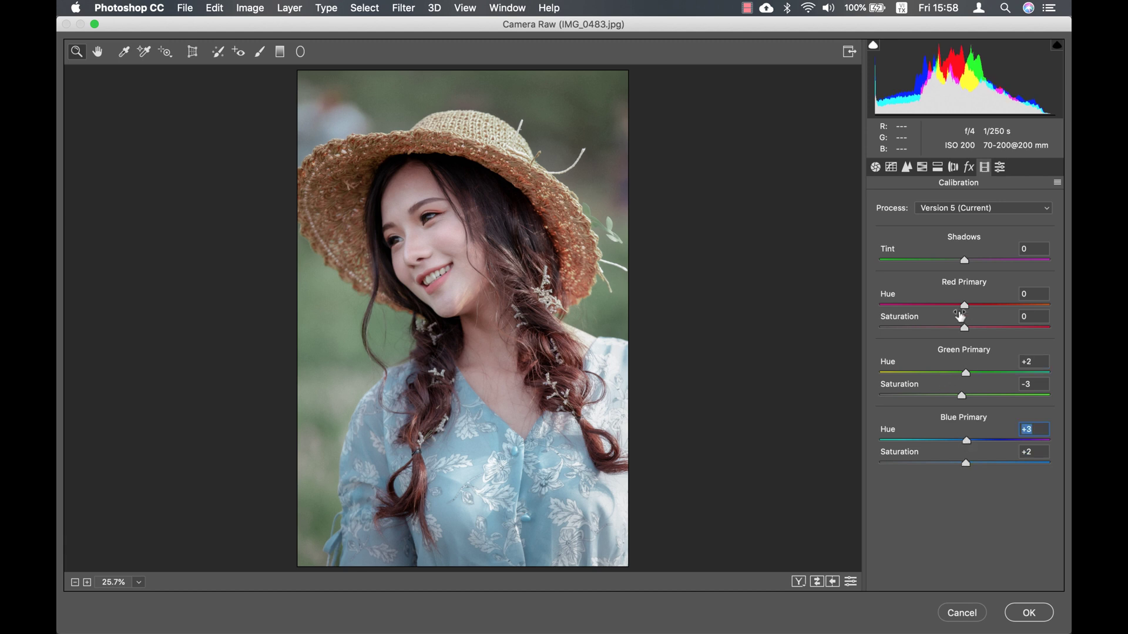
left_click(966, 330)
left_click_drag(965, 330, 968, 330)
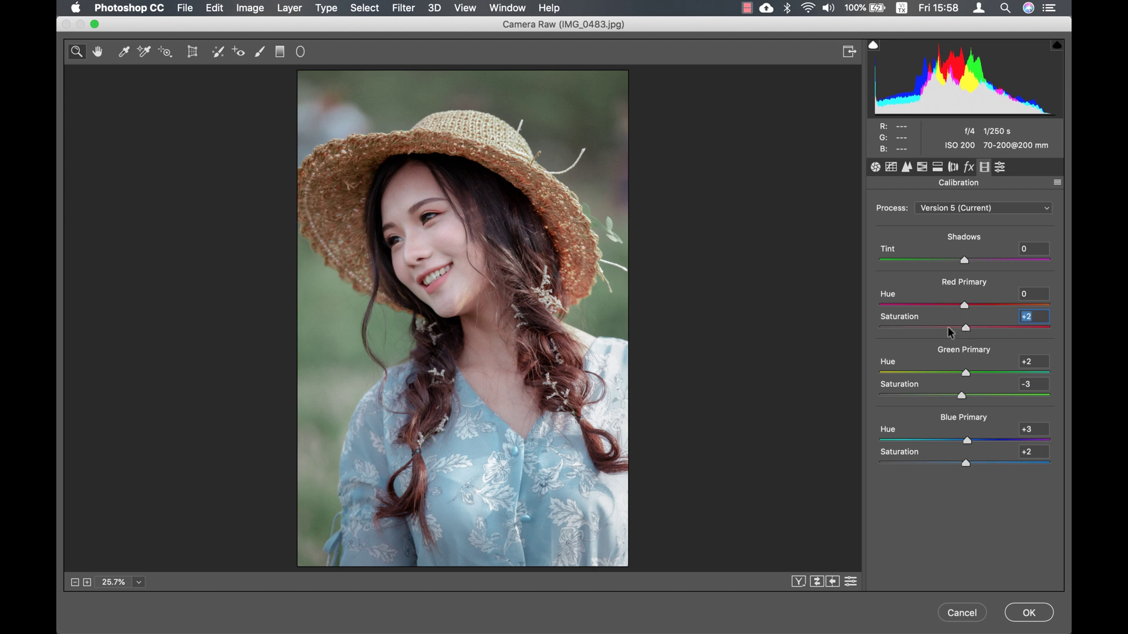
Save the Camera Raw settings to the Desktop as XANH-VINTAGE-01.xmp and apply the grade to IMG_0483.jpg
left_click(1057, 183)
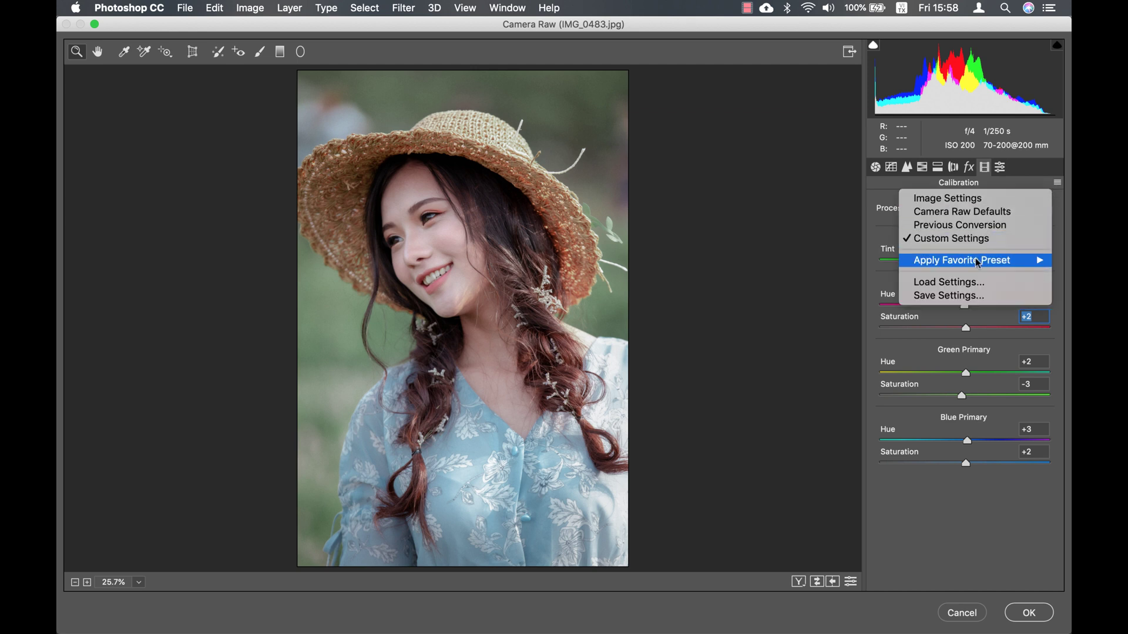
left_click(942, 296)
left_click(650, 52)
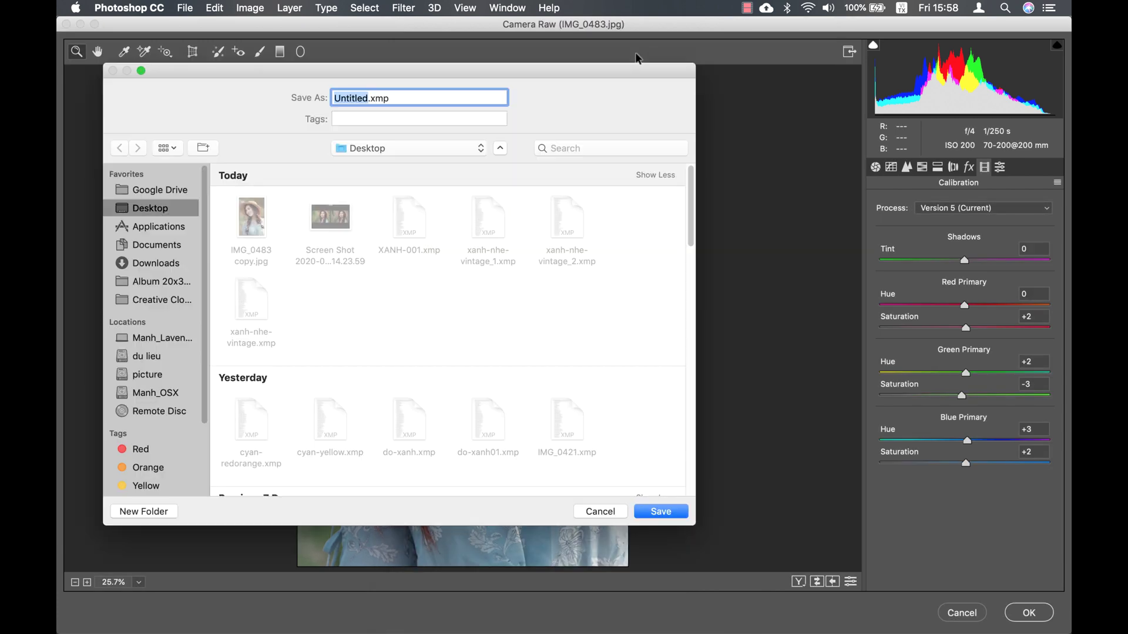
type("X")
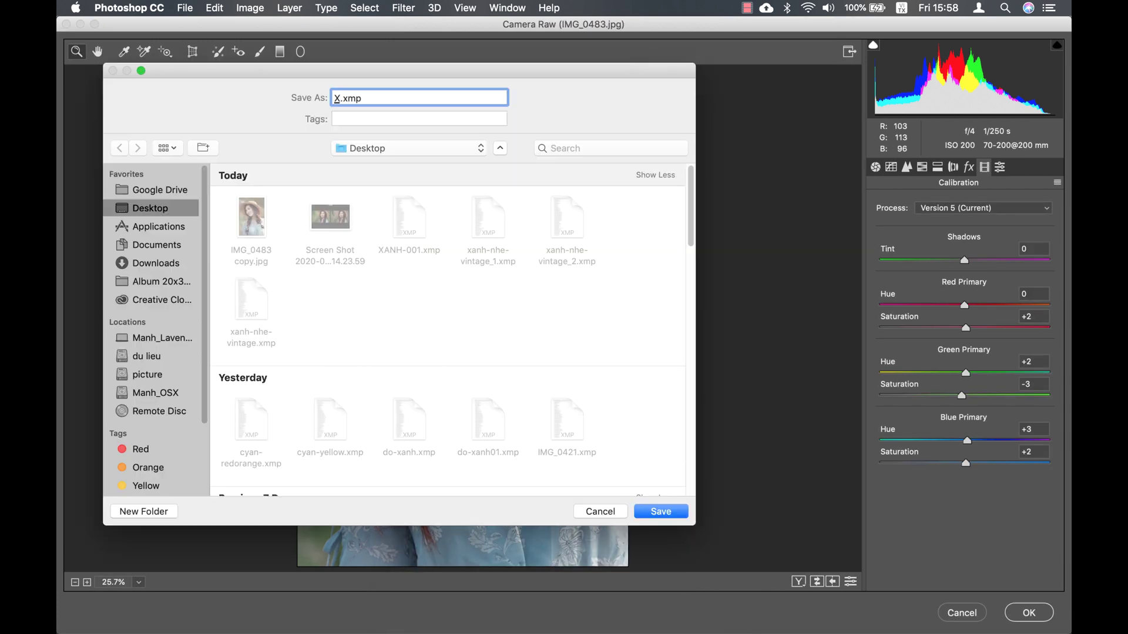
type("ANH-VINTAGE-02")
key("BackSpace")
type("1")
key("Return")
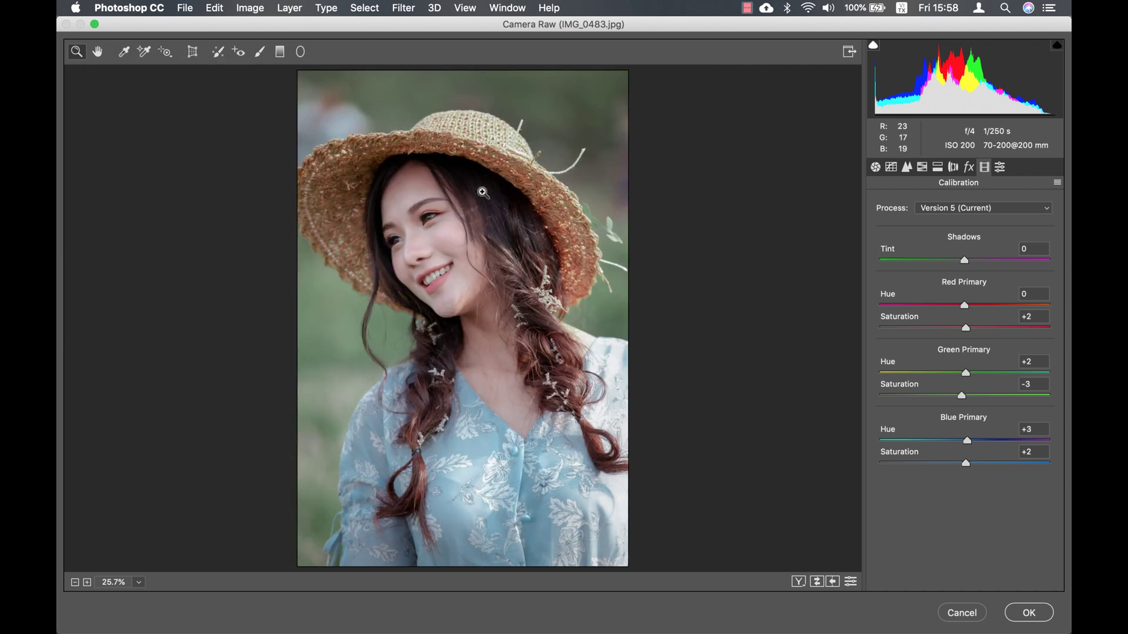
left_click(1028, 617)
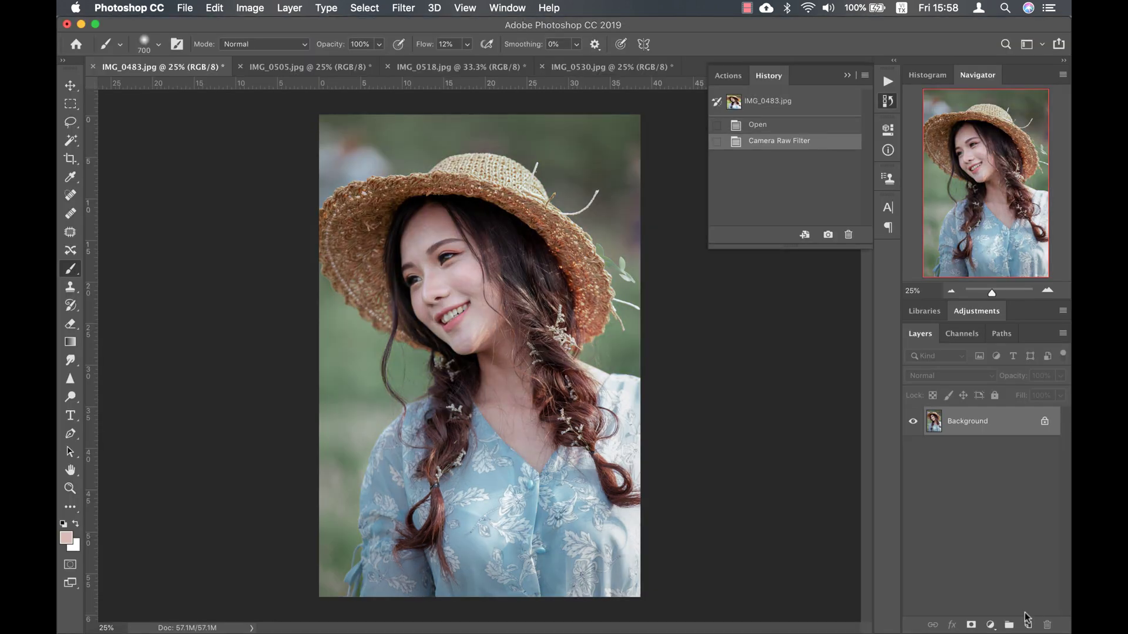
Apply the Camera Raw Filter to IMG_0505.jpg using the settings loaded from XANH-VINTAGE-01.xmp
left_click(306, 68)
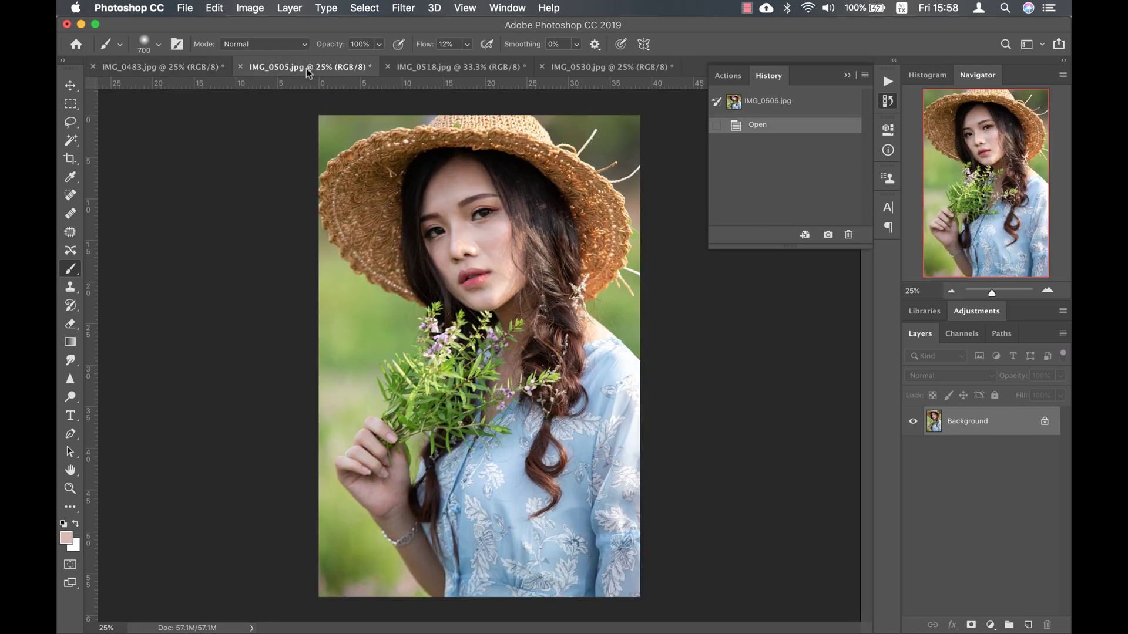
left_click(399, 10)
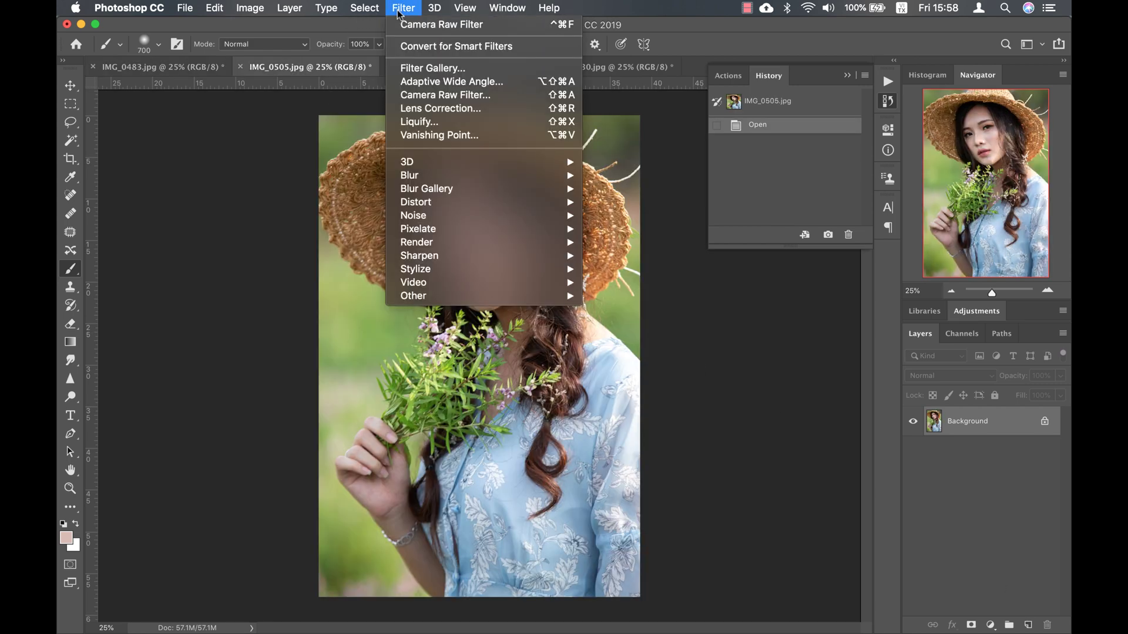
left_click(417, 101)
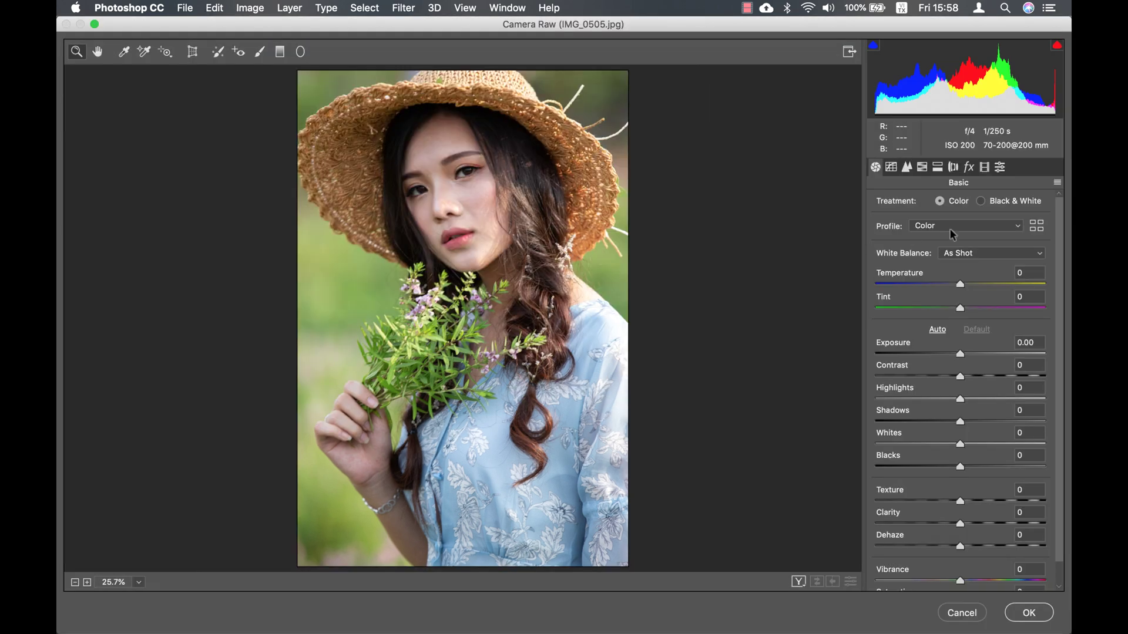
left_click(1057, 183)
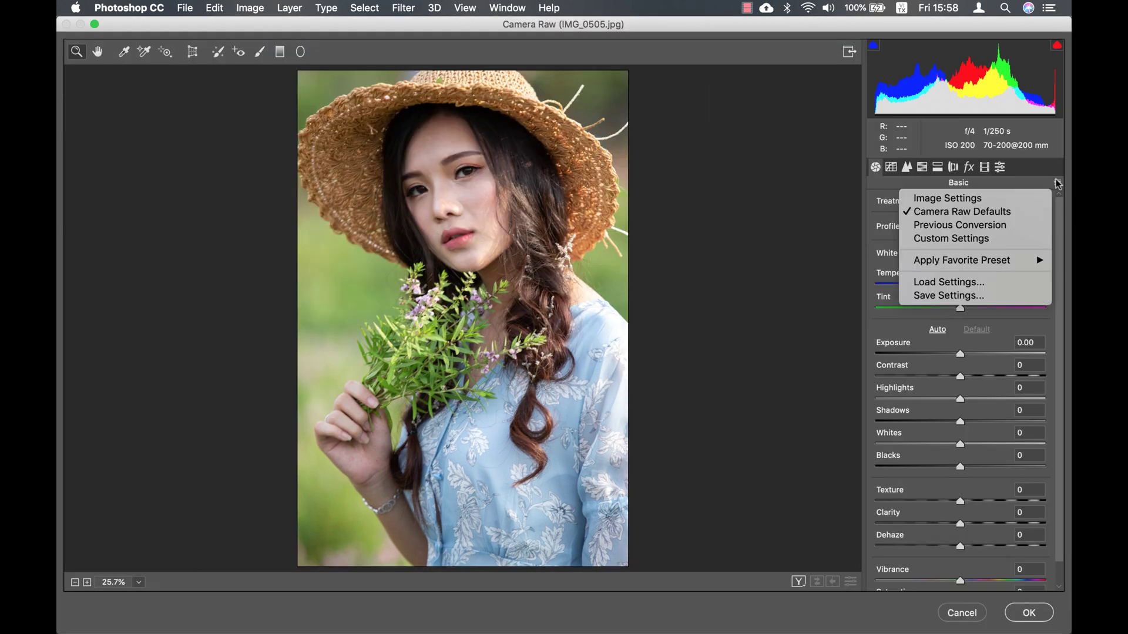
left_click(997, 282)
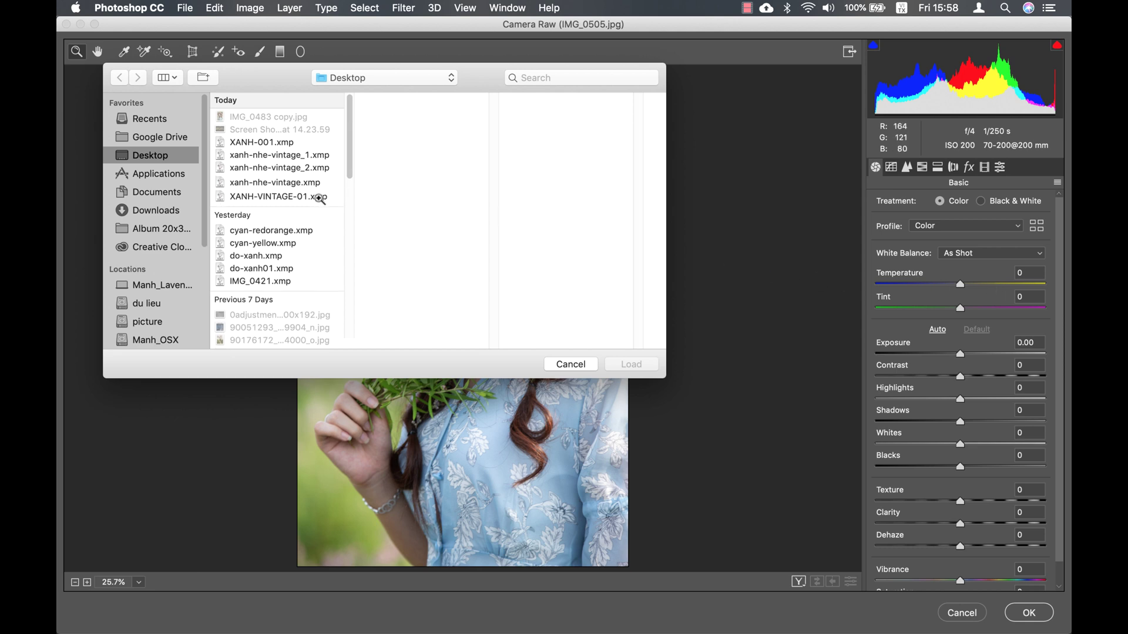
left_click(320, 197)
left_click(644, 365)
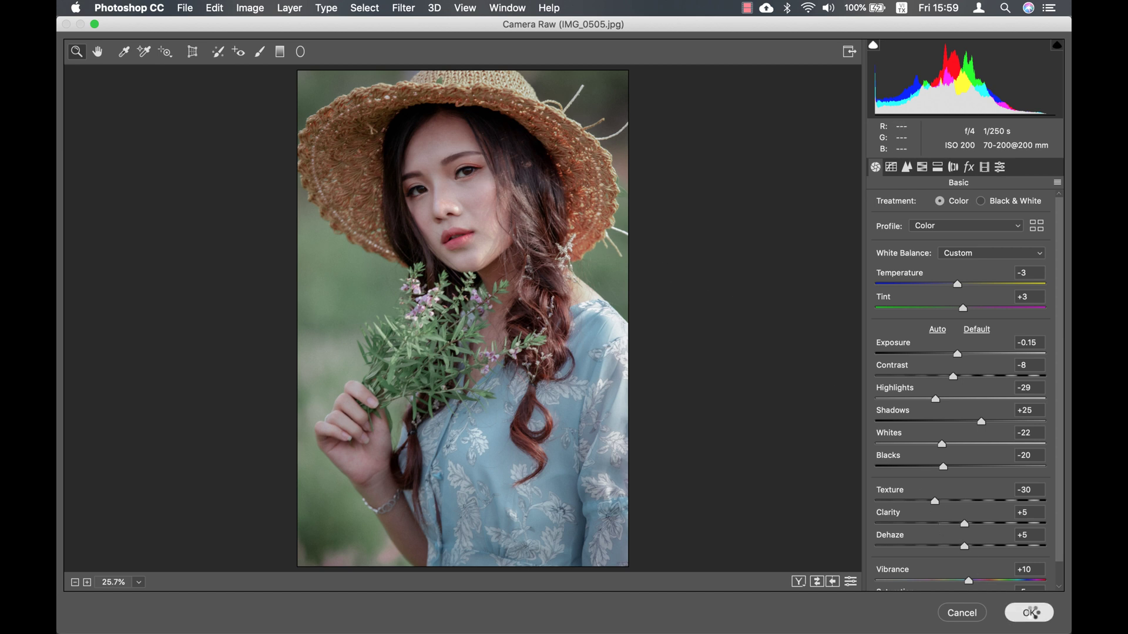
key("Return")
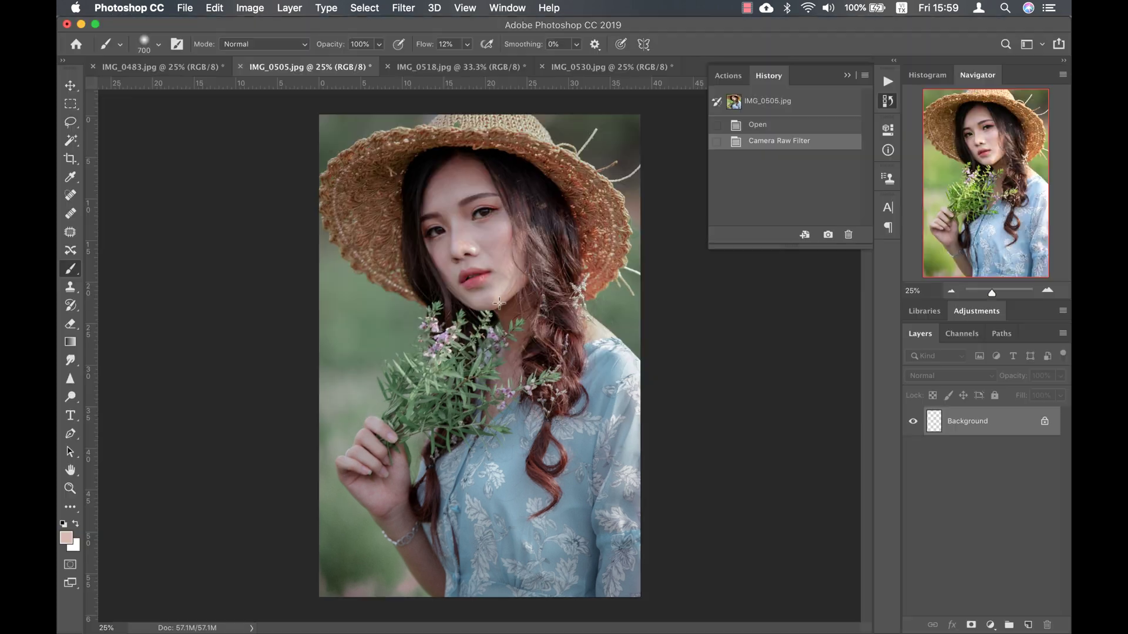
Reapply the last-used Camera Raw Filter to IMG_0518.jpg
left_click(459, 66)
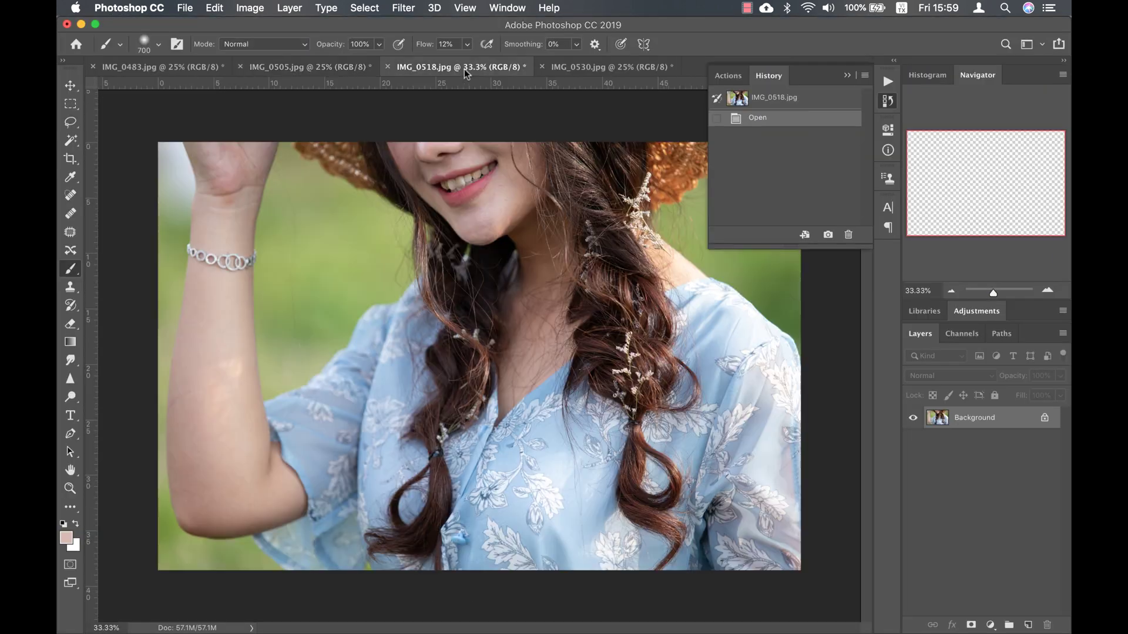
left_click(403, 8)
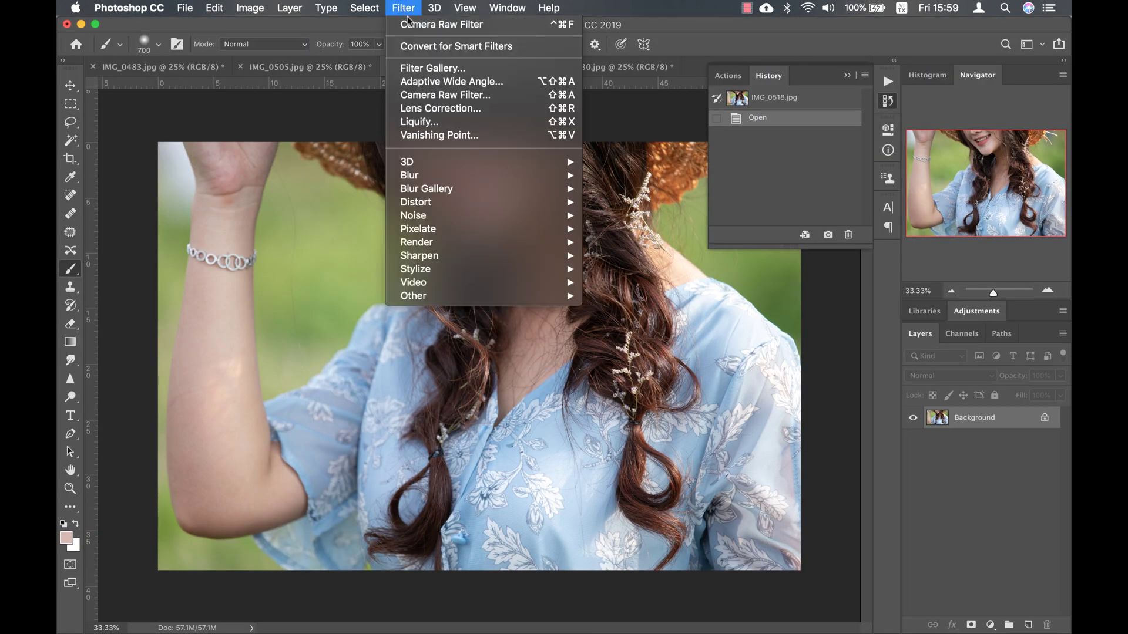
left_click(445, 26)
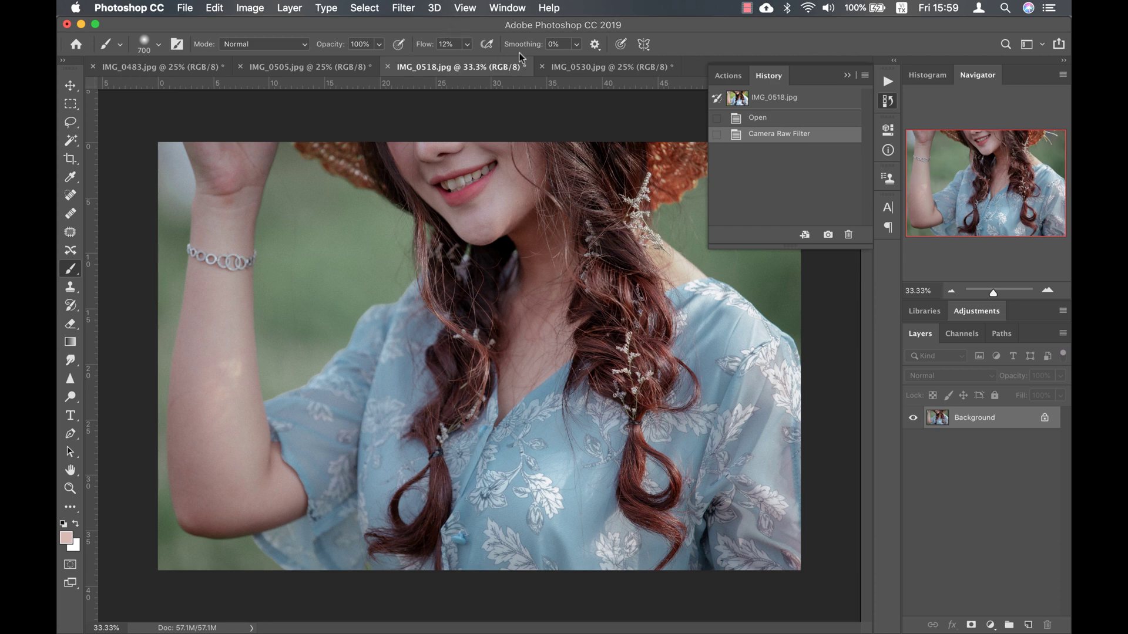
Repeat the last Camera Raw Filter on IMG_0530.jpg
left_click(590, 68)
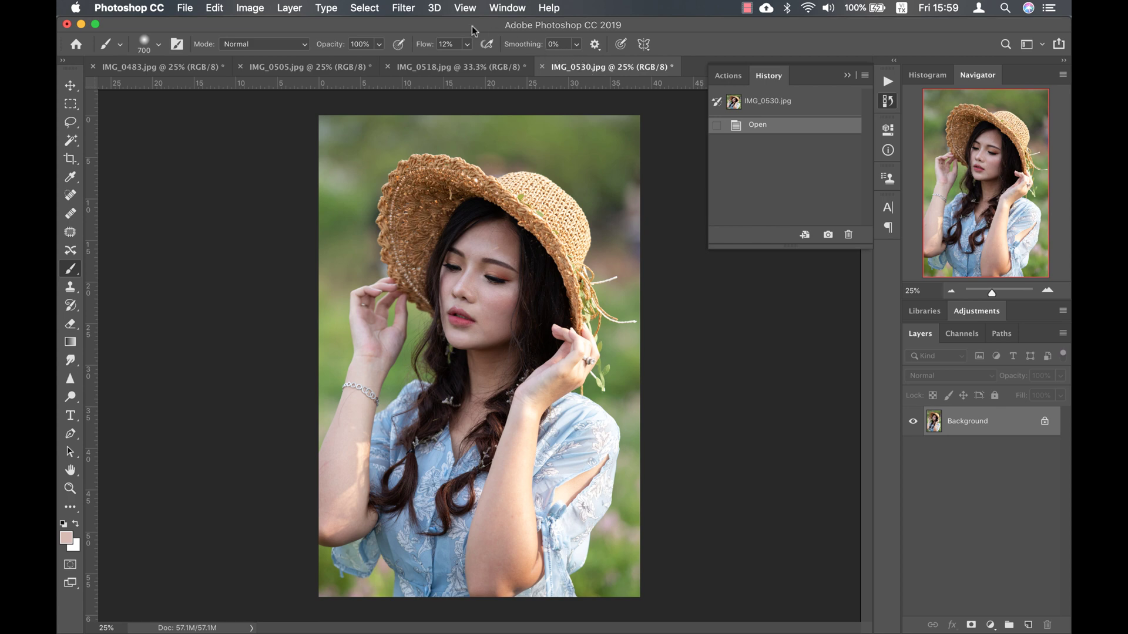
left_click(411, 9)
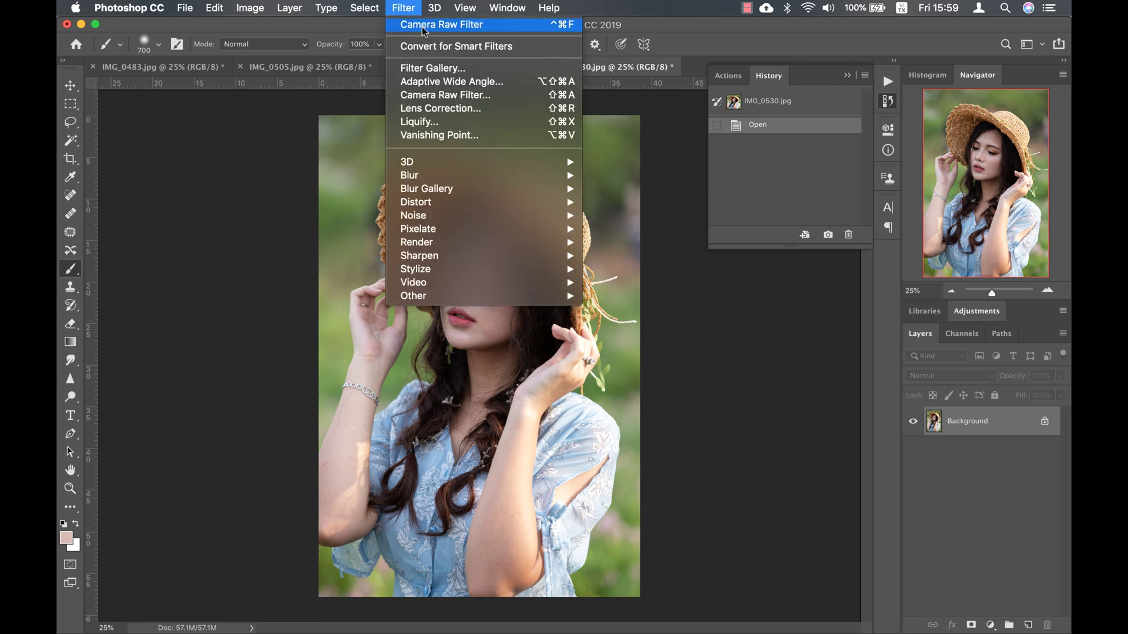
left_click(424, 28)
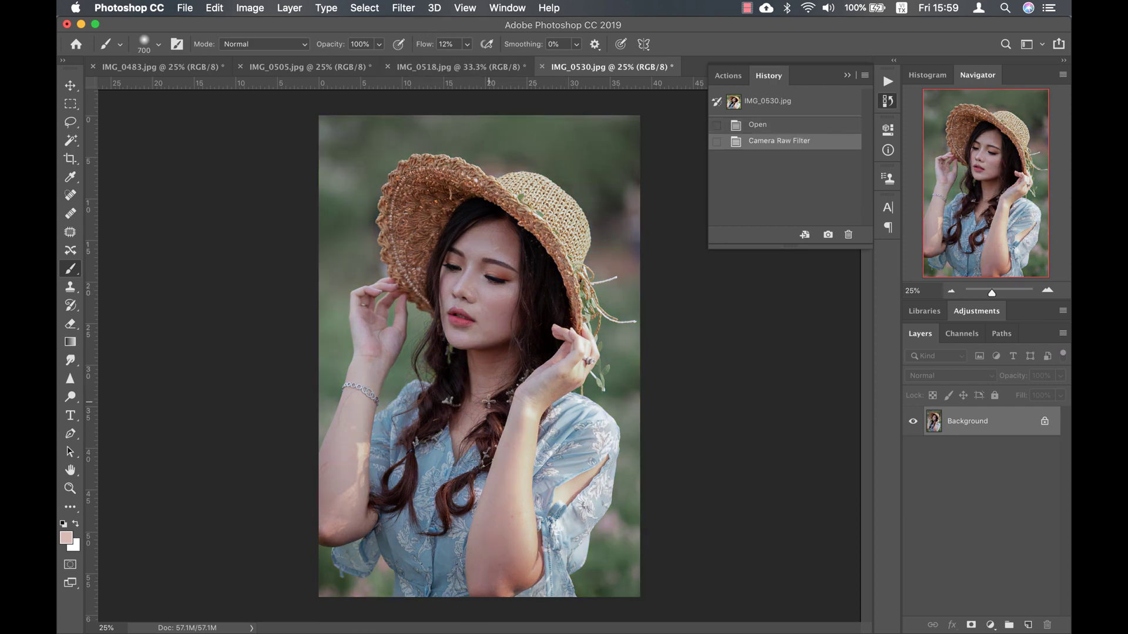
Compare IMG_0518.jpg before and after grading by switching between its Open and Camera Raw Filter history states
left_click(449, 69)
left_click(771, 122)
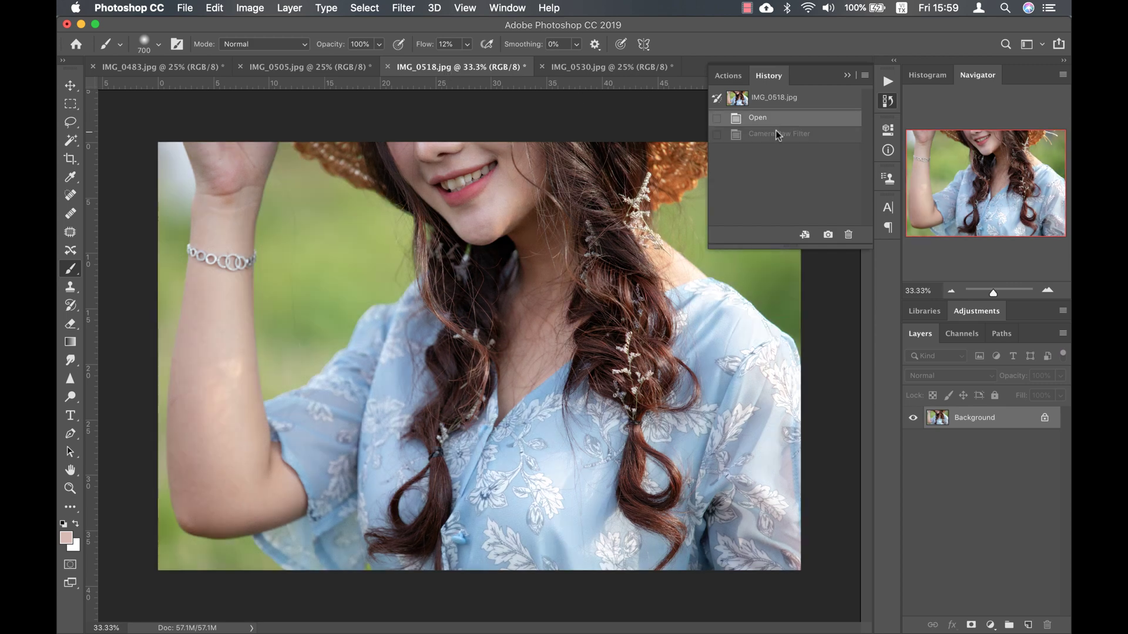
left_click(777, 135)
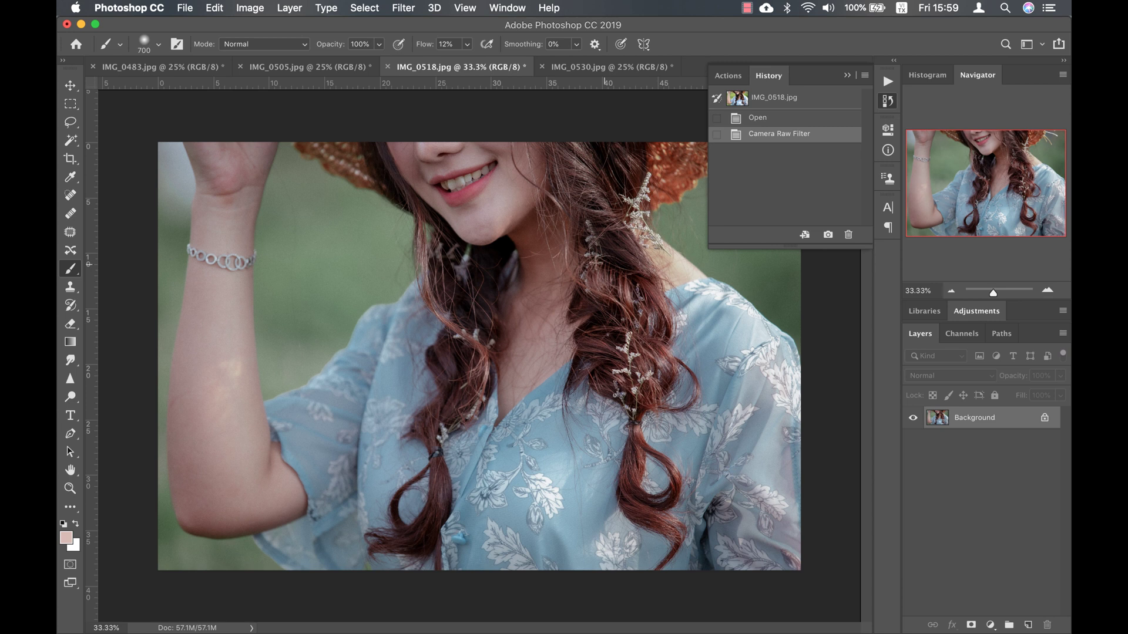
left_click(747, 8)
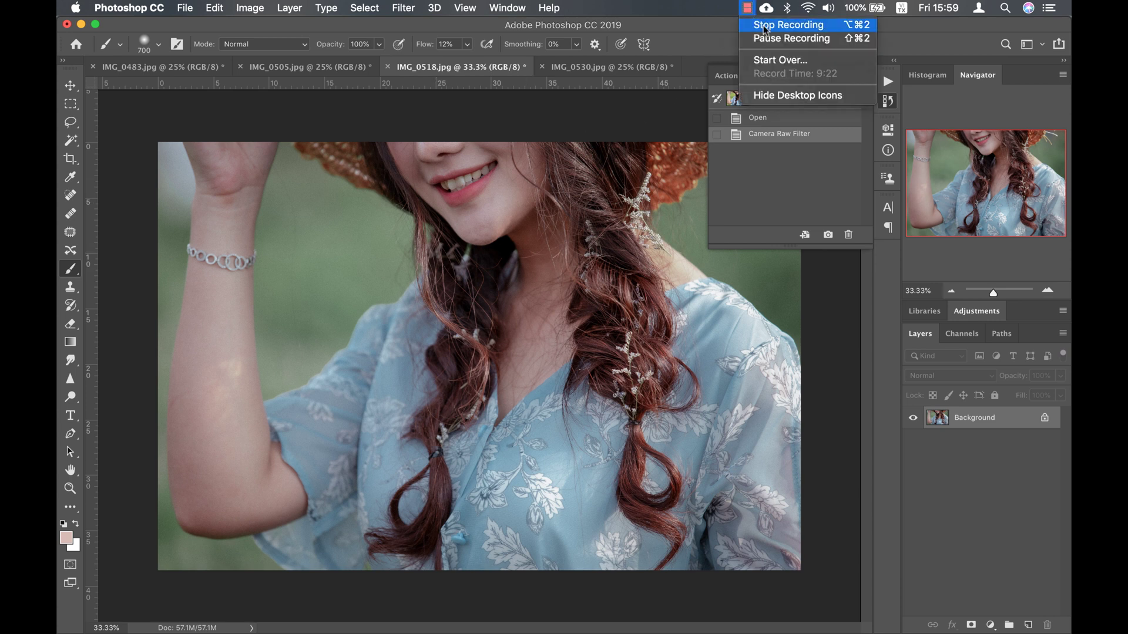